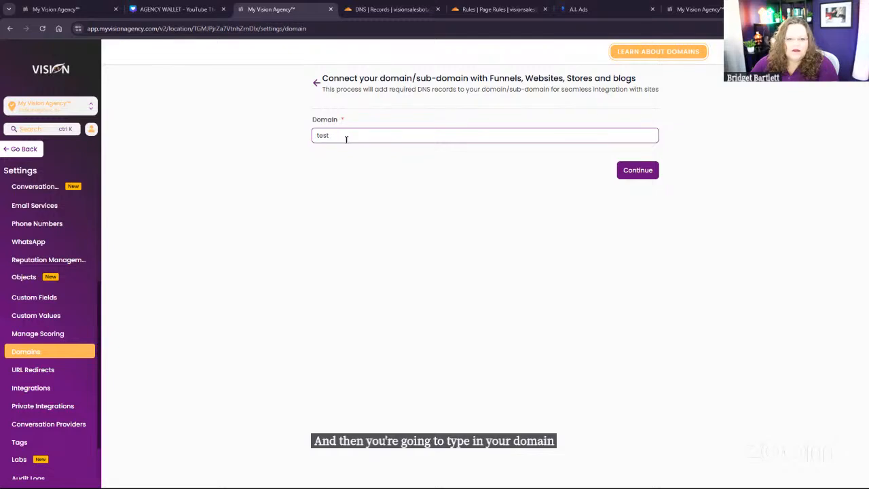
Step: Enter test.com as the domain to connect, including its www version, and open the manual DNS record instructions
{"action": "type", "text": ".com"}
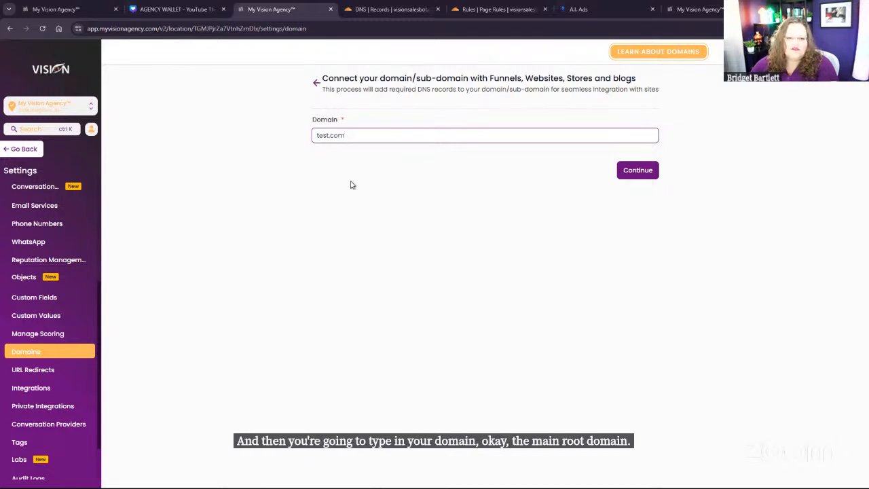
{"action": "left_click", "coordinate": [632, 174]}
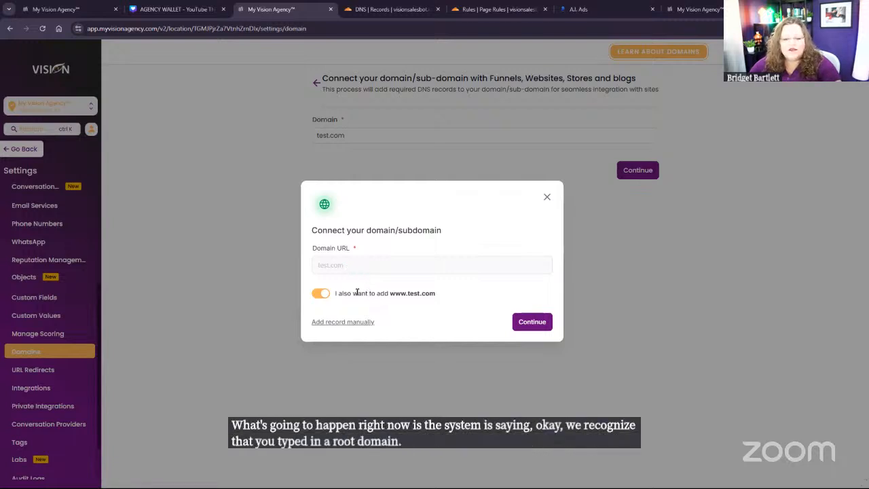
{"action": "left_click_drag", "start_coordinate": [448, 295], "coordinate": [334, 297]}
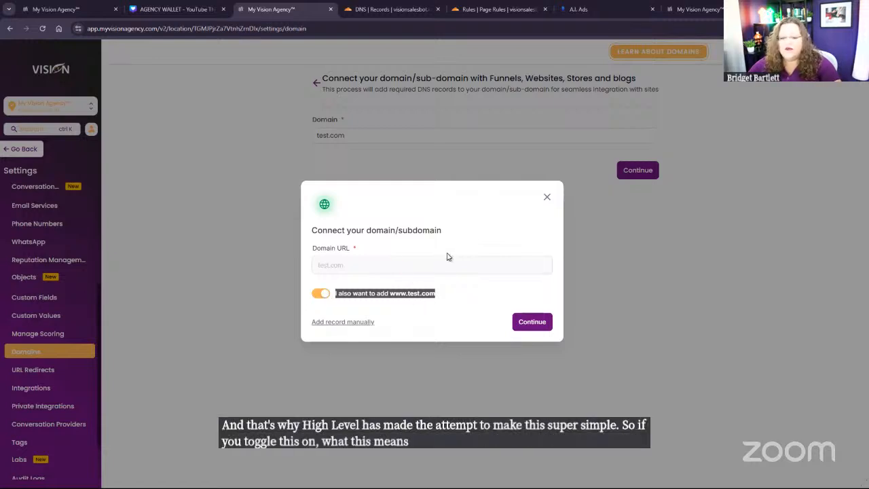
{"action": "left_click", "coordinate": [359, 323]}
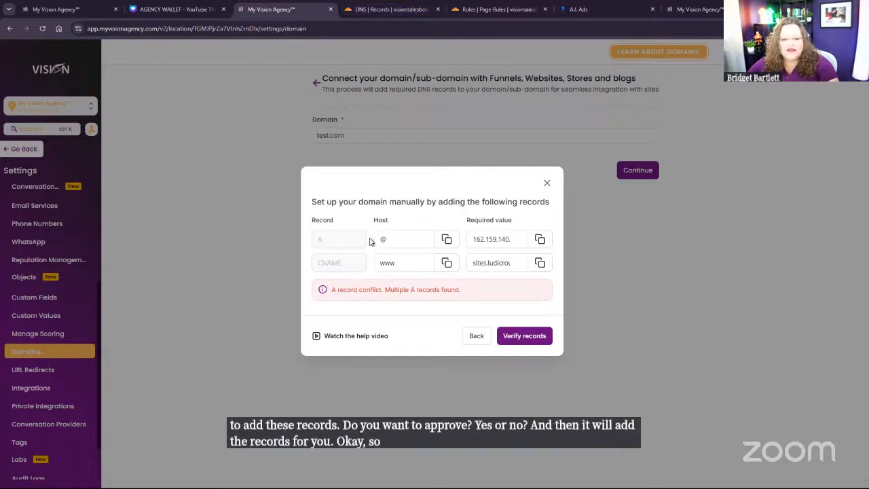
Step: Start a new A record for visionsalesbot.com in Cloudflare, using the required host @ as its name
{"action": "left_click", "coordinate": [382, 7]}
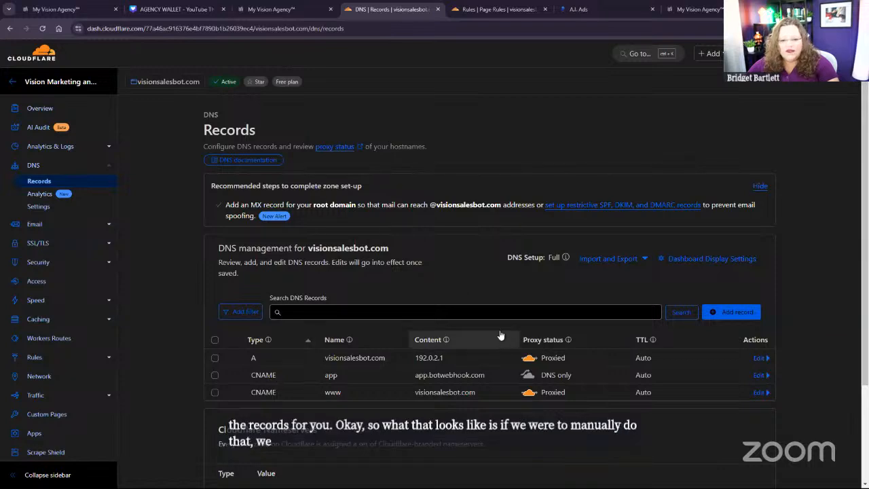
{"action": "left_click", "coordinate": [731, 311]}
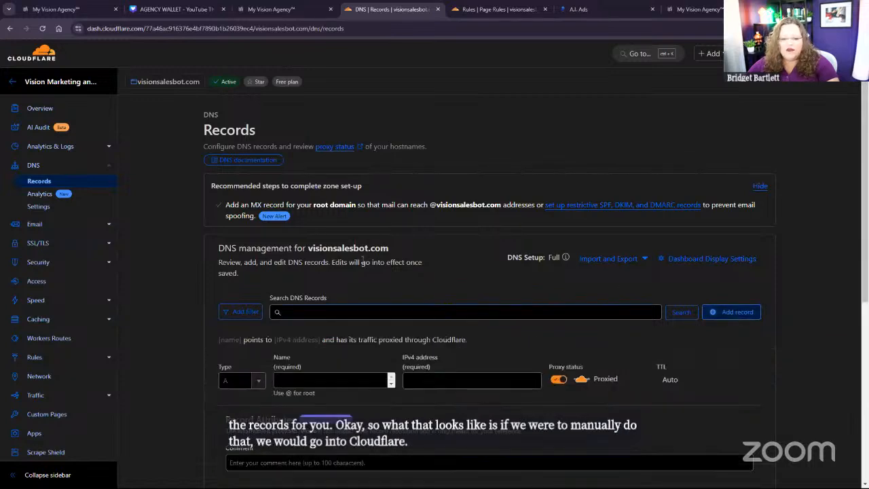
{"action": "left_click", "coordinate": [271, 9]}
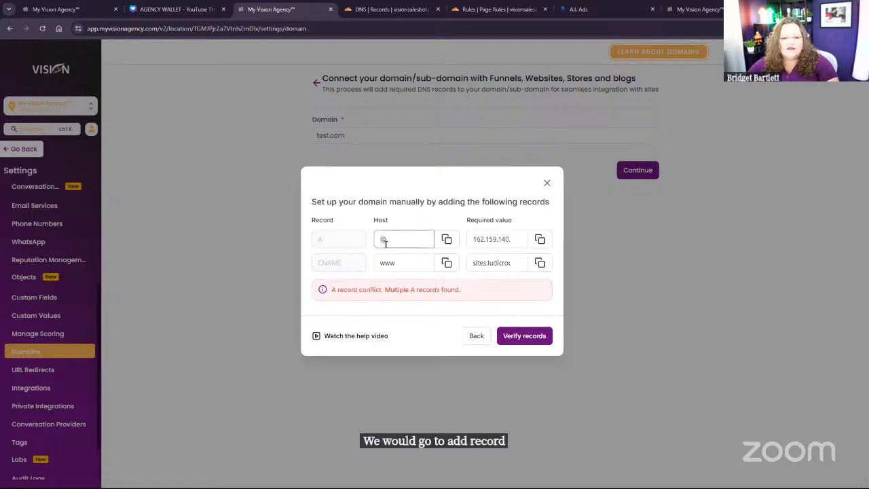
{"action": "left_click", "coordinate": [446, 239]}
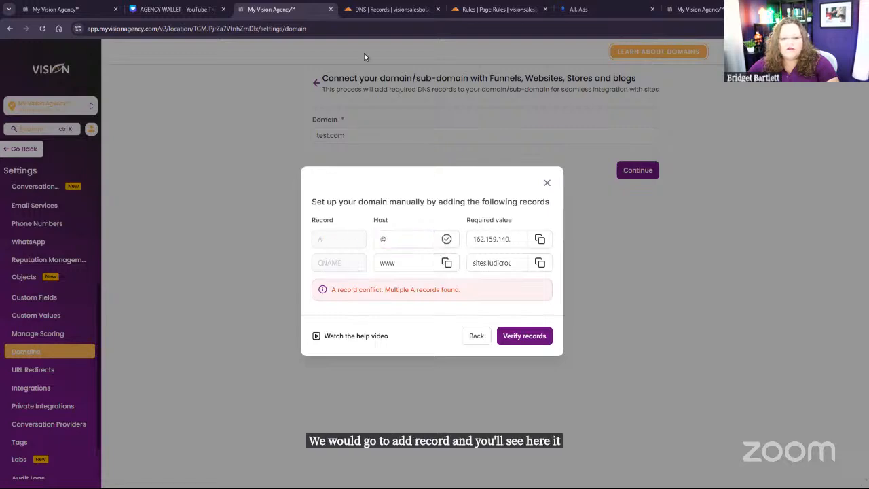
{"action": "left_click", "coordinate": [373, 9]}
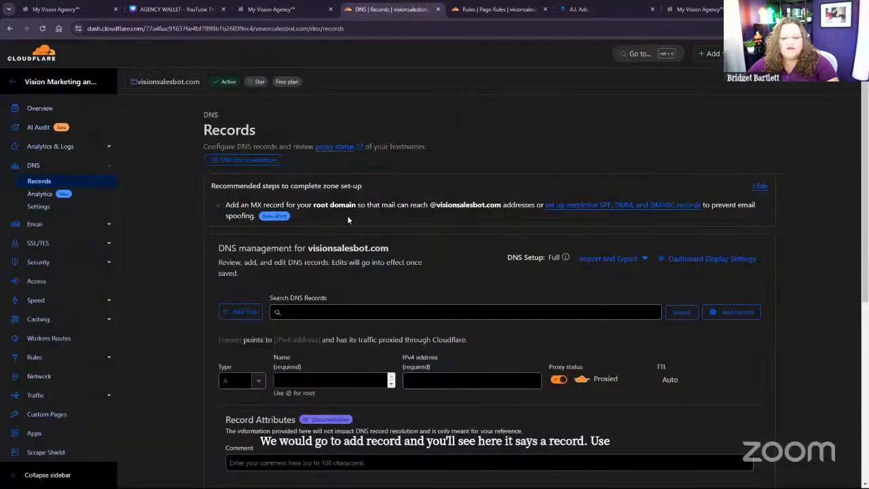
{"action": "left_click", "coordinate": [238, 381]}
{"action": "left_click", "coordinate": [305, 378]}
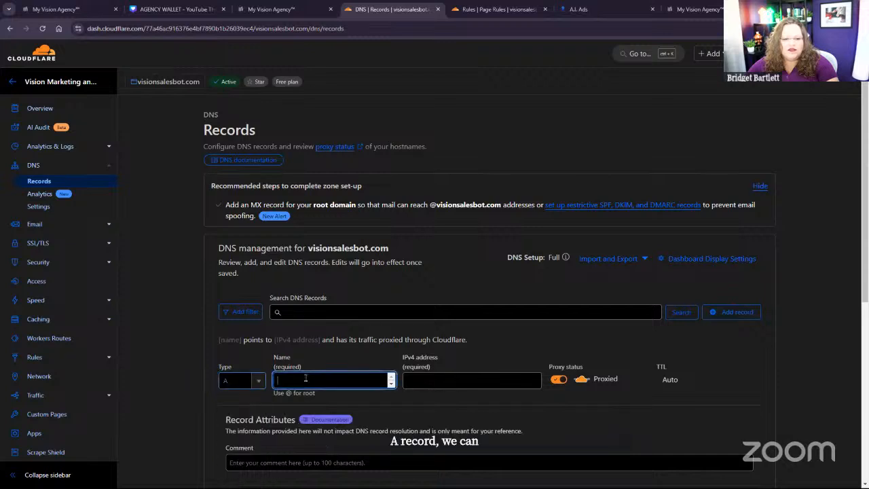
{"action": "key", "text": "ctrl+v"}
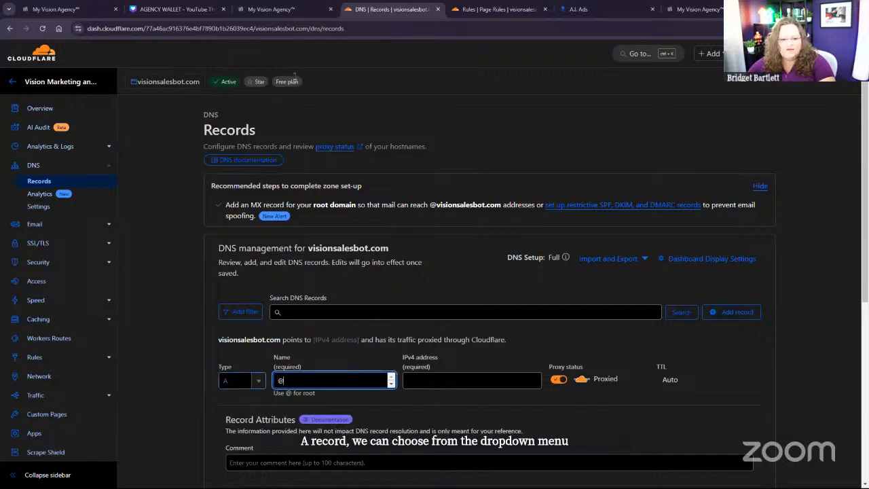
Step: Copy the A record's required value from the domain setup and enter 162.159.140.166 as its IPv4 address in Cloudflare
{"action": "left_click", "coordinate": [272, 9]}
{"action": "left_click", "coordinate": [541, 241]}
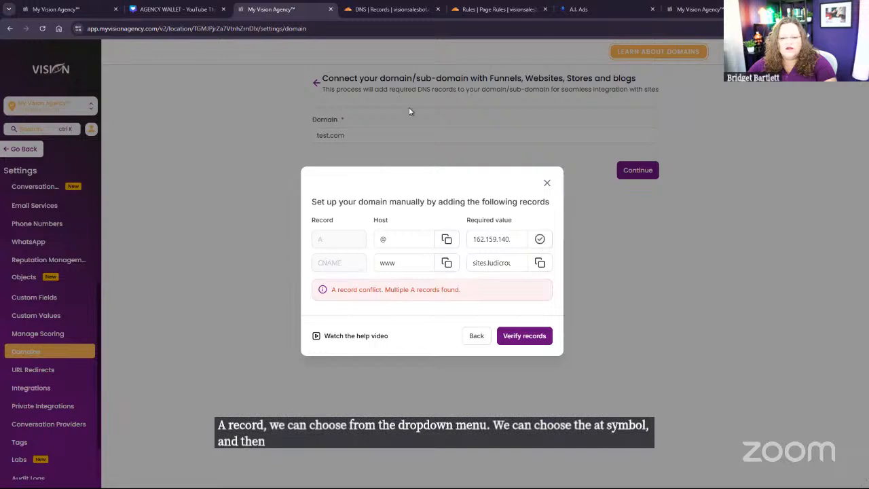
{"action": "left_click", "coordinate": [390, 9]}
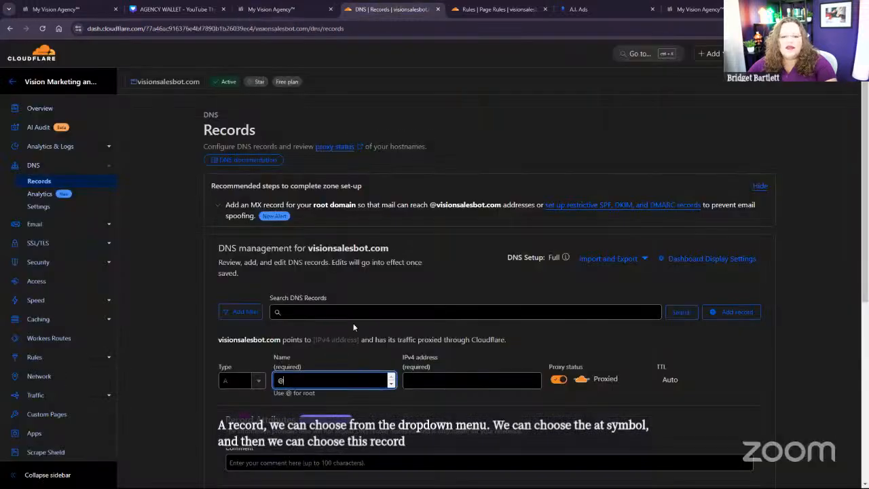
{"action": "left_click", "coordinate": [422, 381]}
{"action": "key", "text": "ctrl+v"}
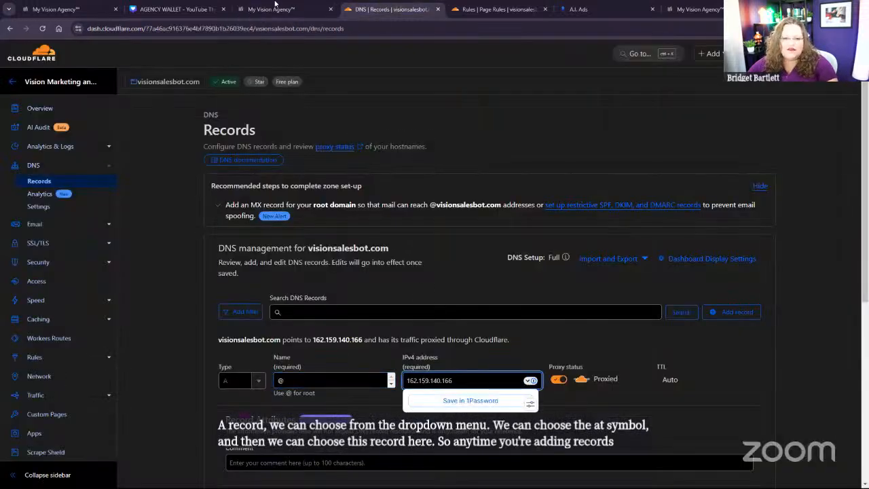
{"action": "left_click", "coordinate": [275, 4]}
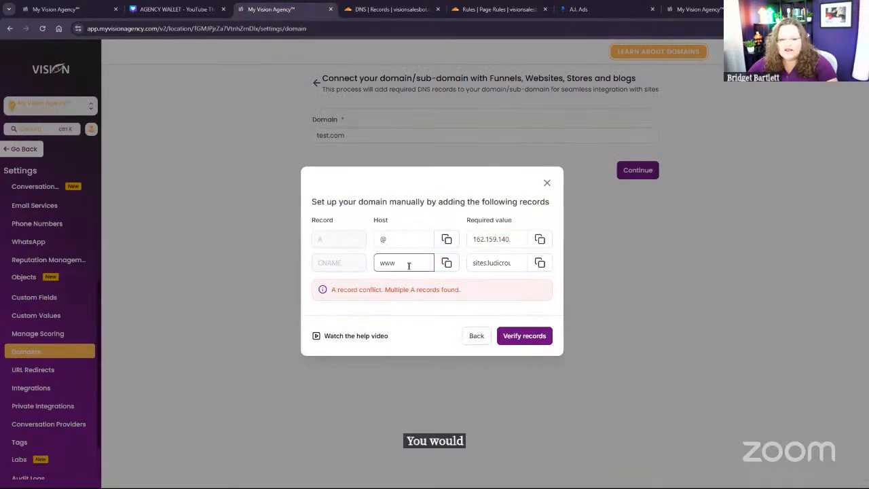
{"action": "left_click", "coordinate": [396, 6]}
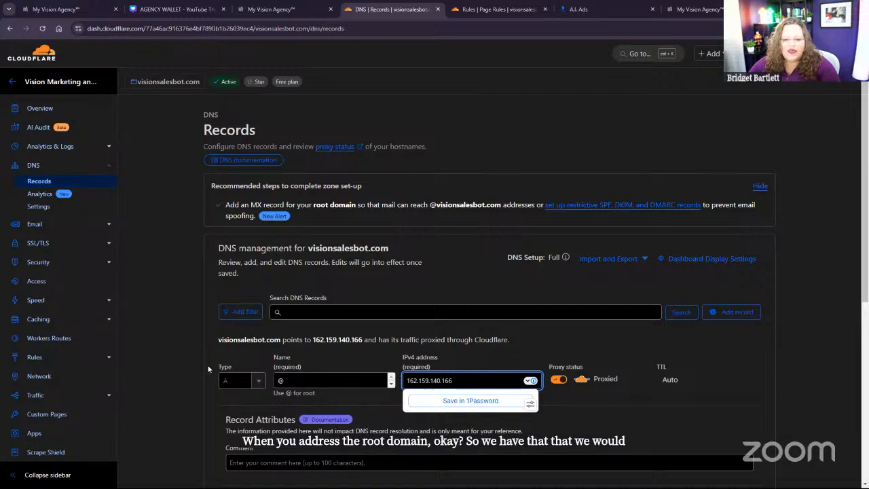
{"action": "left_click", "coordinate": [239, 380]}
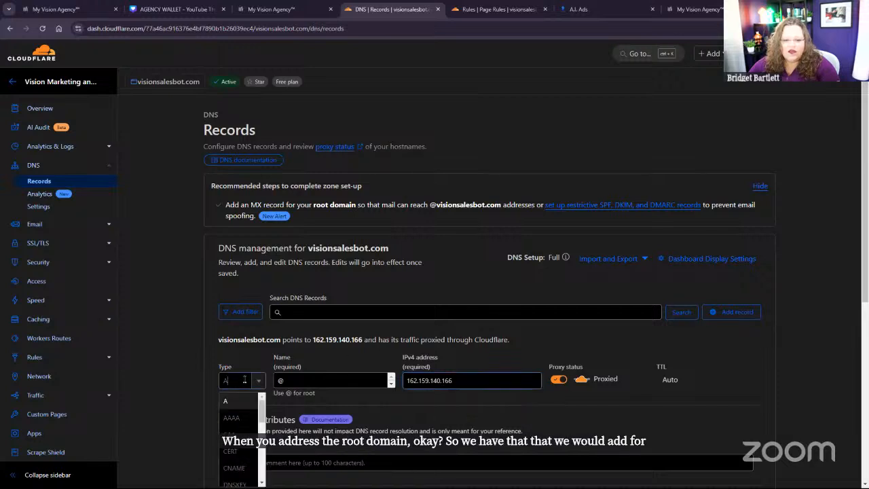
{"action": "left_click", "coordinate": [234, 468]}
{"action": "left_click", "coordinate": [278, 5]}
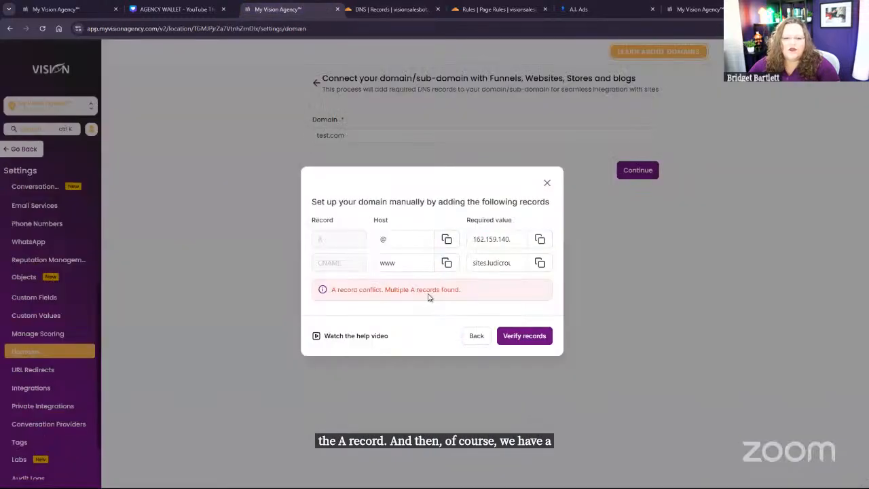
{"action": "left_click", "coordinate": [446, 263]}
{"action": "left_click", "coordinate": [401, 5]}
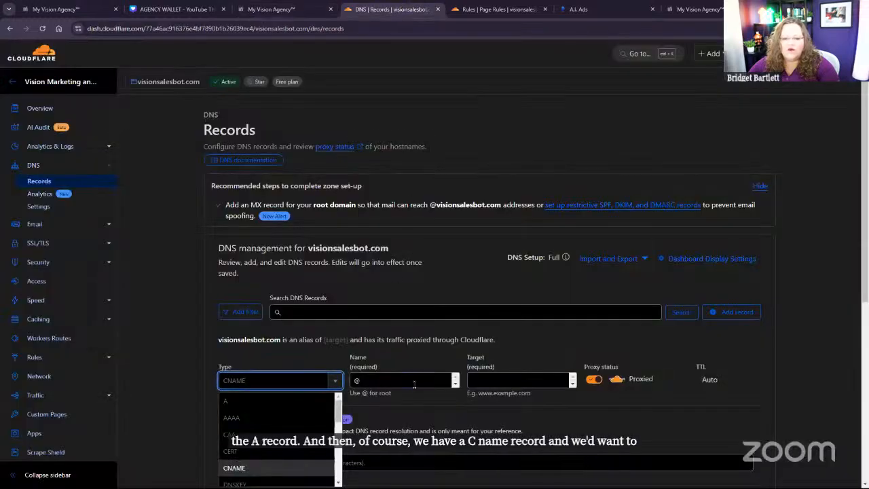
{"action": "left_click_drag", "start_coordinate": [403, 383], "coordinate": [339, 386]}
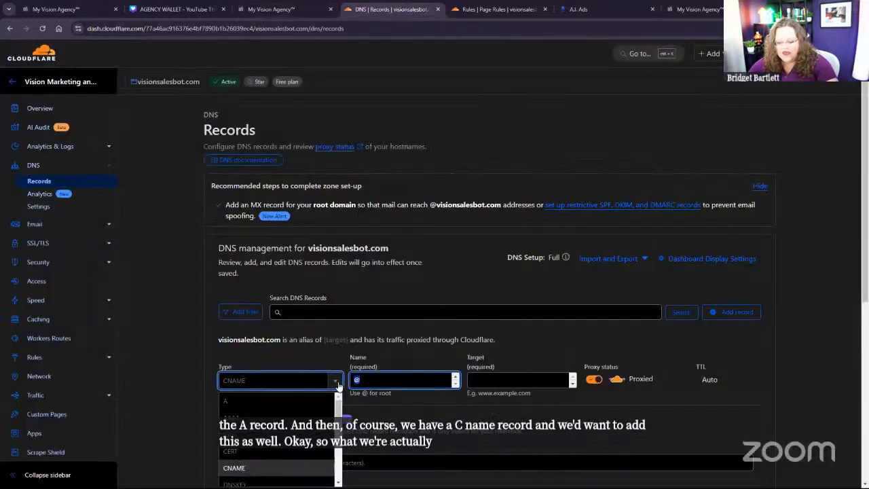
{"action": "key", "text": "ctrl+v"}
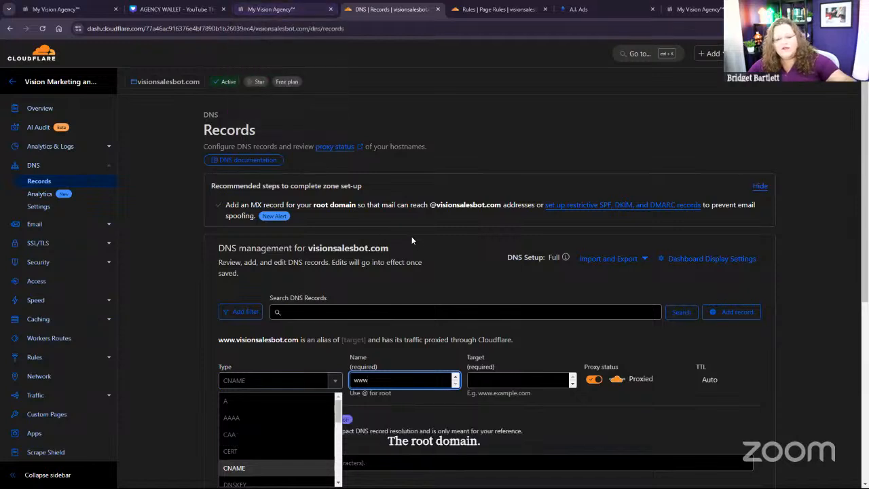
Step: Copy the CNAME's required value from the domain setup and enter sites.ludicrous.cloud as the record's target in Cloudflare
{"action": "left_click", "coordinate": [279, 9]}
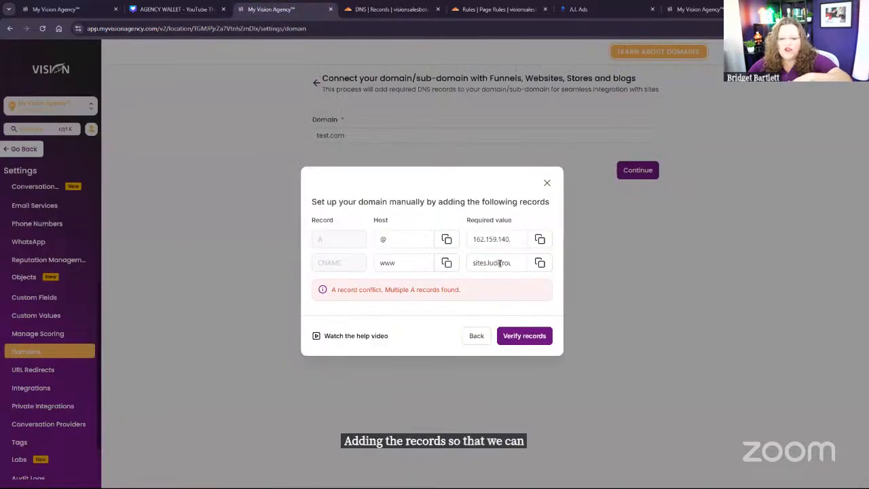
{"action": "left_click", "coordinate": [540, 264]}
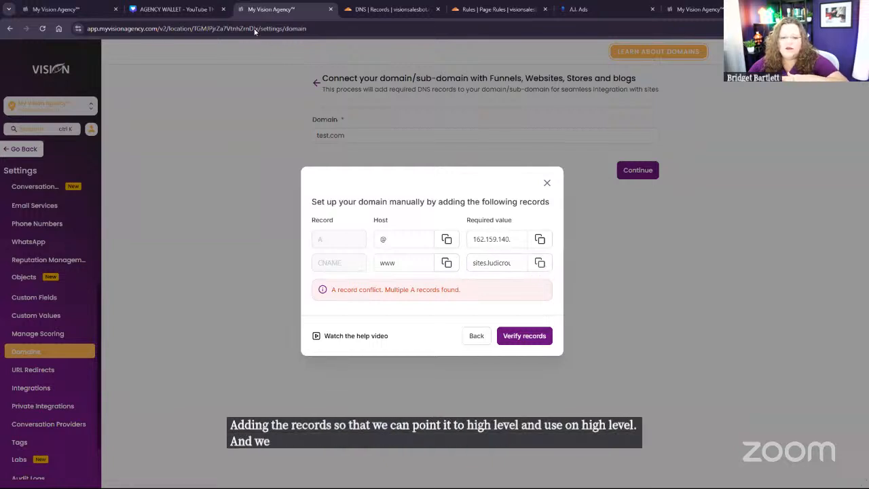
{"action": "left_click", "coordinate": [393, 9]}
{"action": "left_click", "coordinate": [518, 380]}
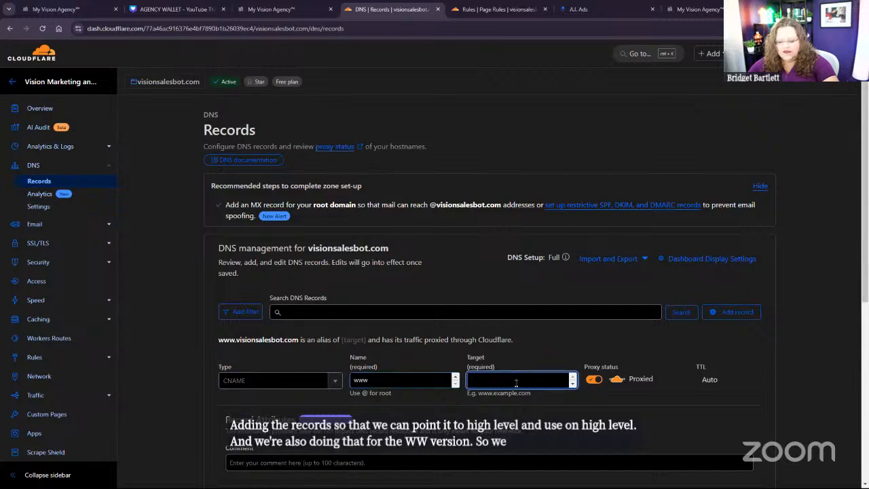
{"action": "key", "text": "ctrl+v"}
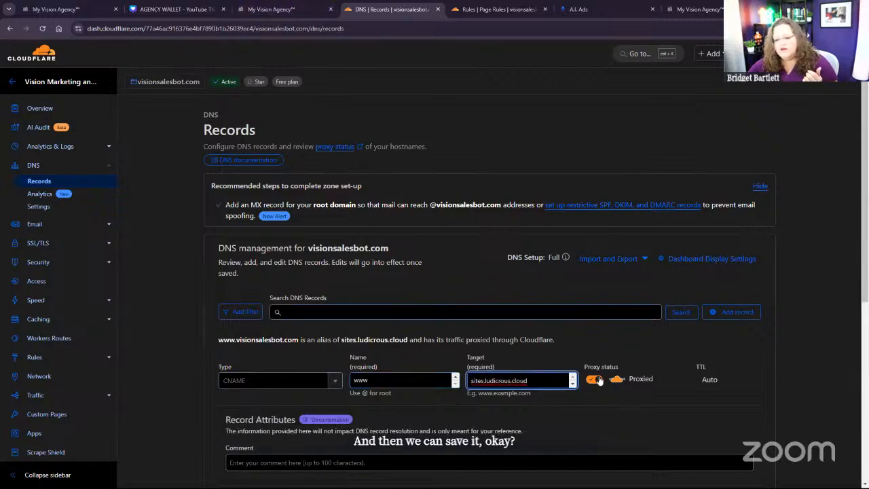
Step: Switch back to My Vision Agency, close the manual record setup and return to the list of connected domains
{"action": "left_click", "coordinate": [271, 9]}
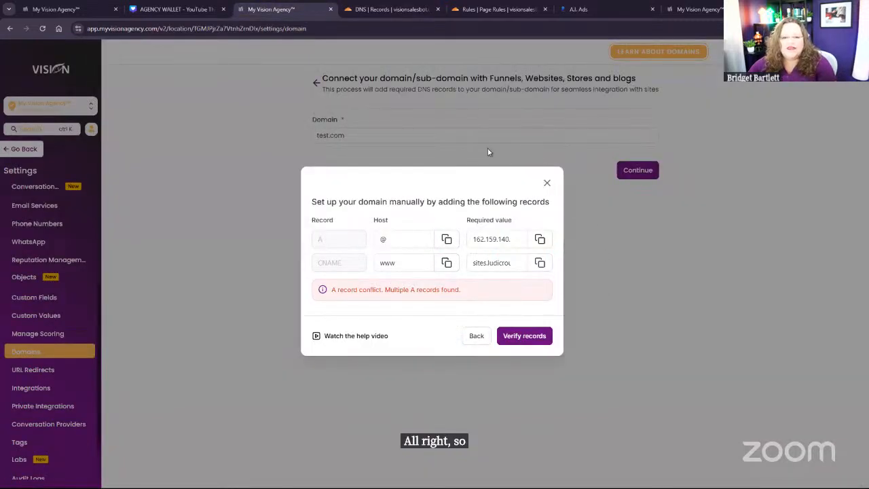
{"action": "left_click", "coordinate": [548, 184]}
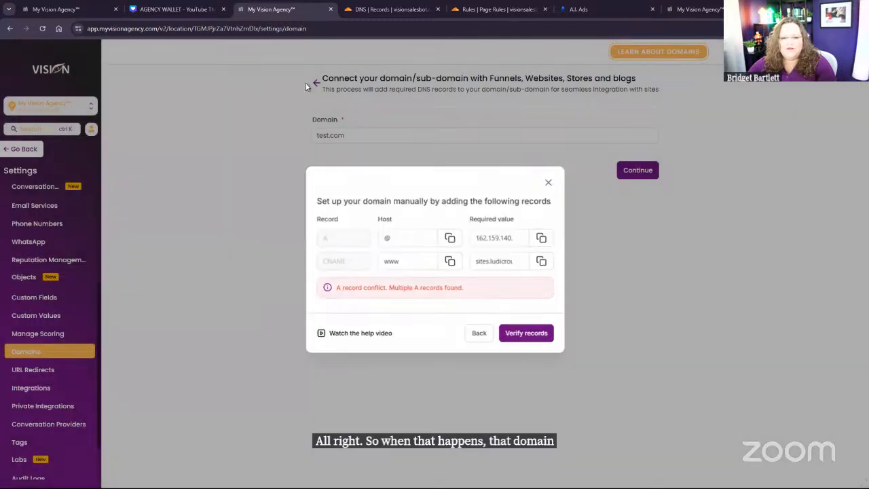
{"action": "left_click", "coordinate": [316, 83]}
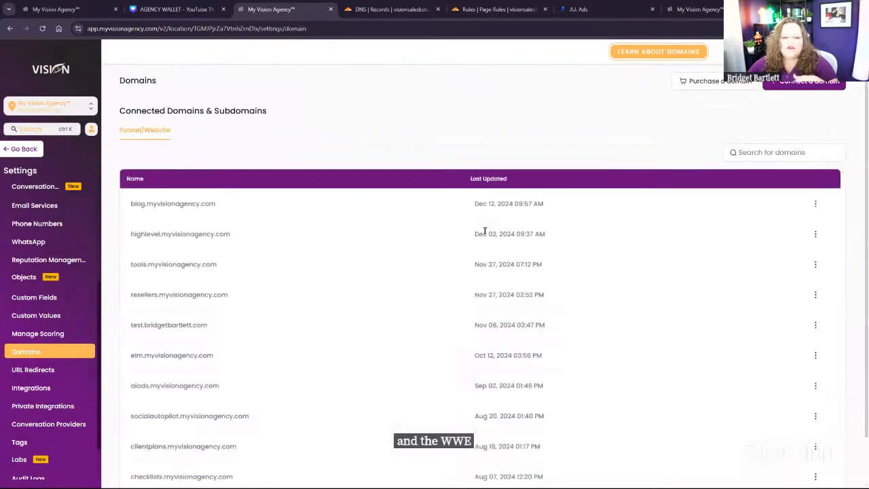
Step: Examine the default page and 404/error page choices in the test subdomain's edit settings, and close them without saving
{"action": "left_click", "coordinate": [815, 325]}
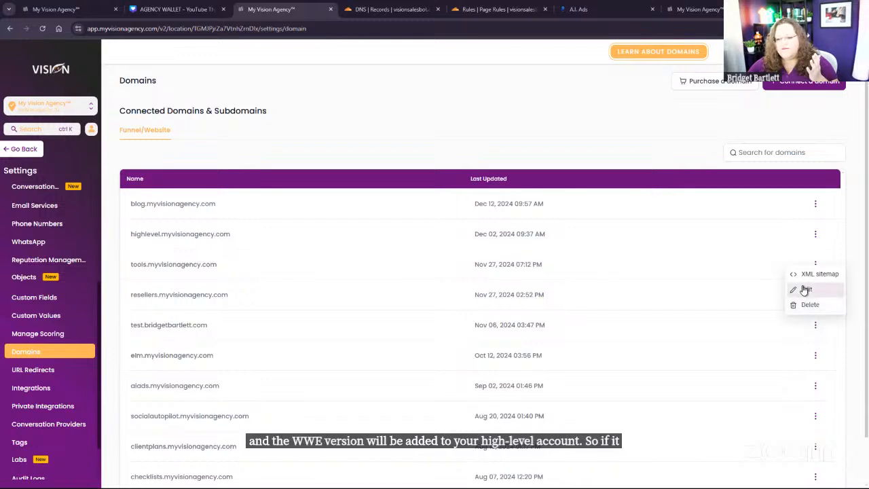
{"action": "left_click", "coordinate": [805, 289]}
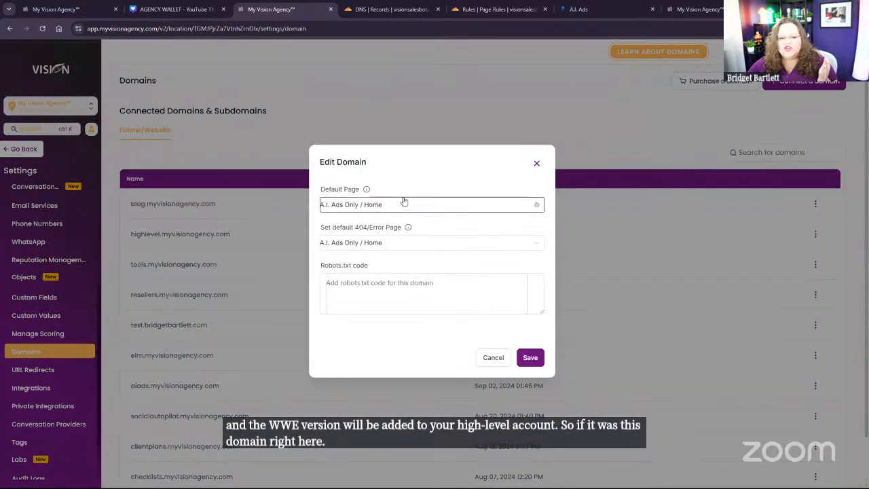
{"action": "left_click", "coordinate": [405, 203]}
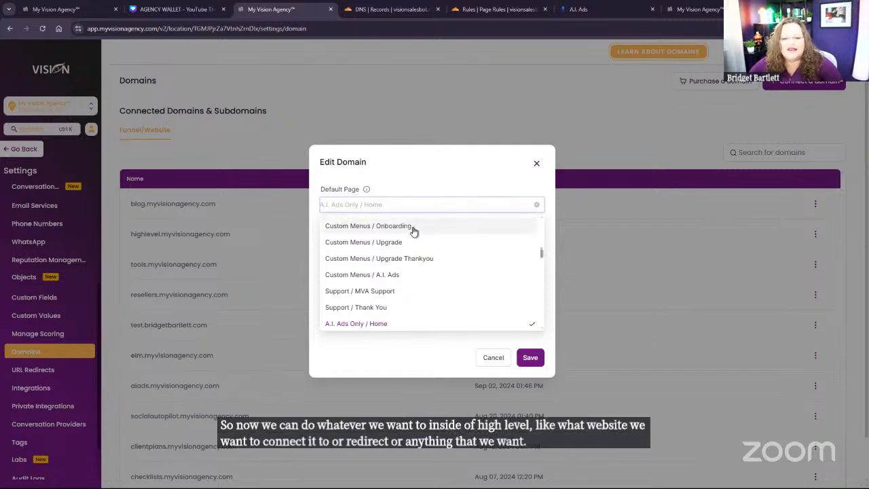
{"action": "left_click", "coordinate": [386, 325]}
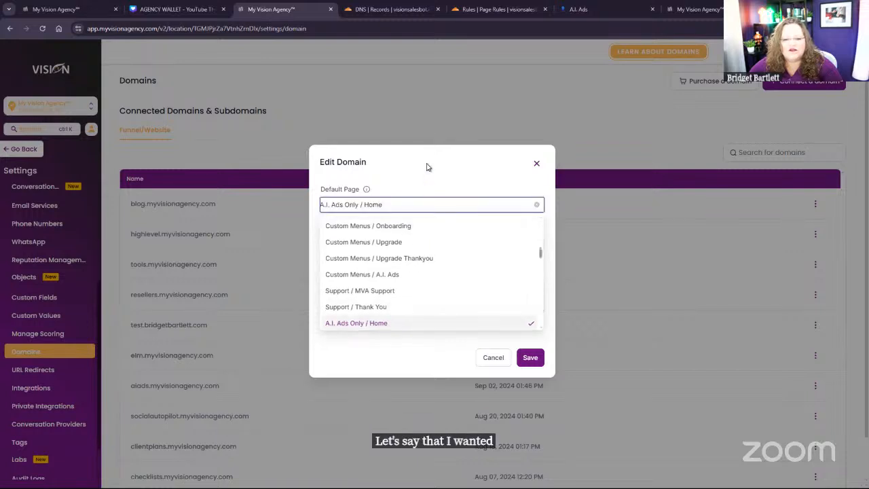
{"action": "left_click", "coordinate": [392, 244]}
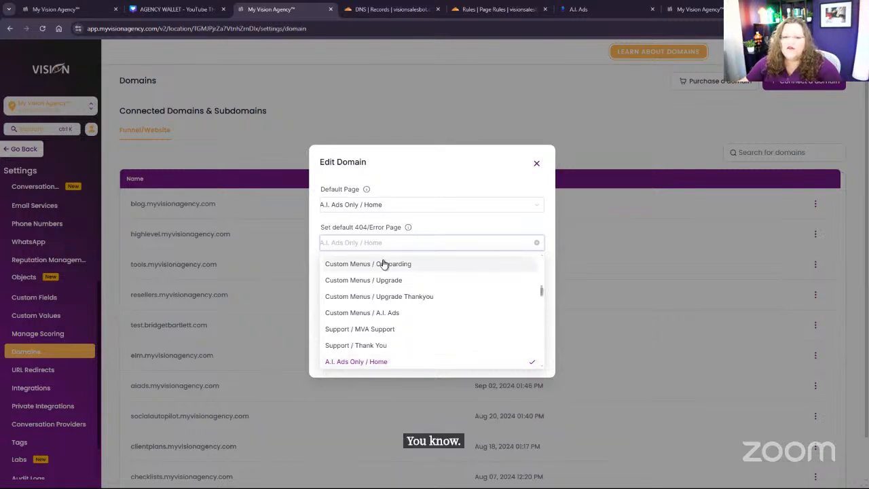
{"action": "left_click", "coordinate": [364, 366]}
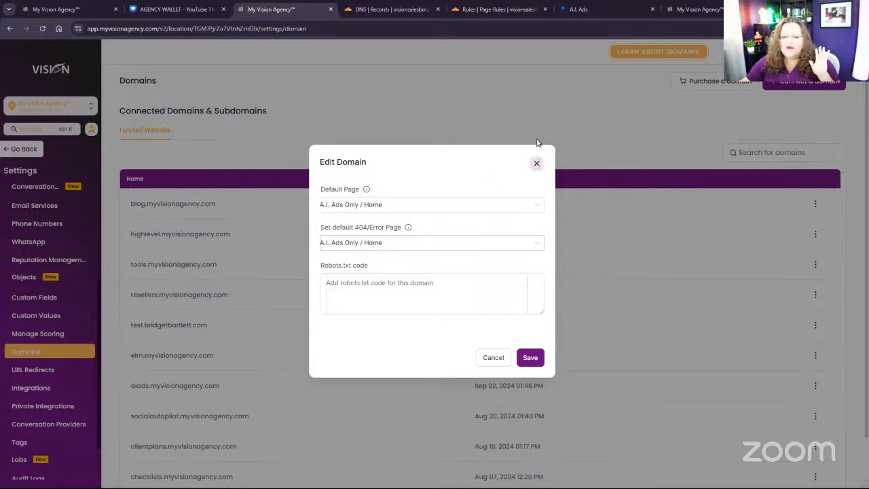
{"action": "left_click", "coordinate": [535, 164]}
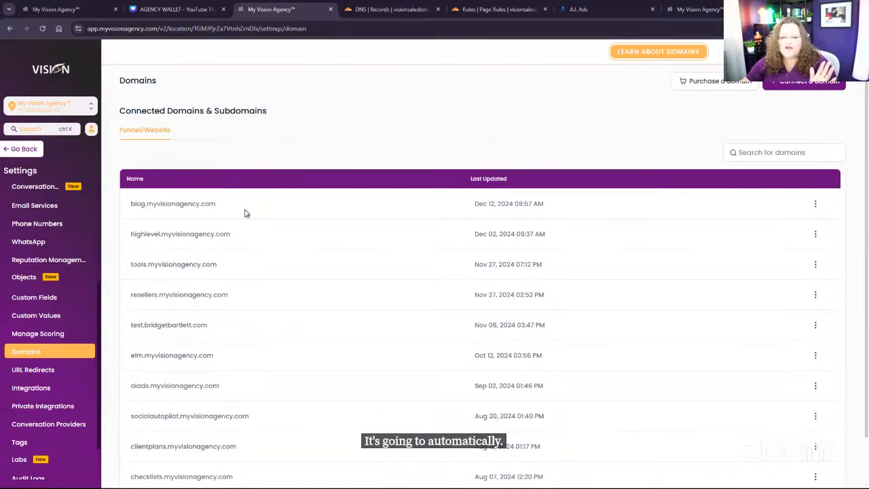
Step: Open the account's URL redirects and look through the list's pages for a redirect of a www version
{"action": "left_click", "coordinate": [35, 373]}
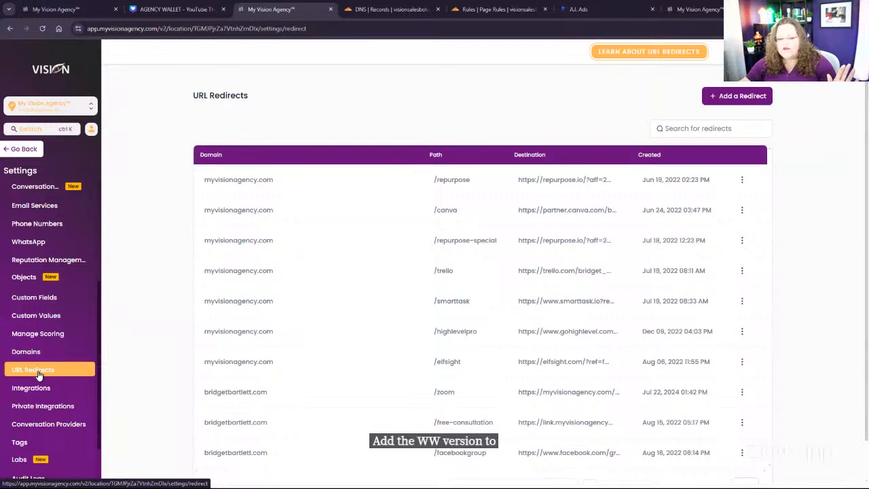
{"action": "scroll", "coordinate": [299, 408], "scroll_direction": "down", "scroll_amount": 1}
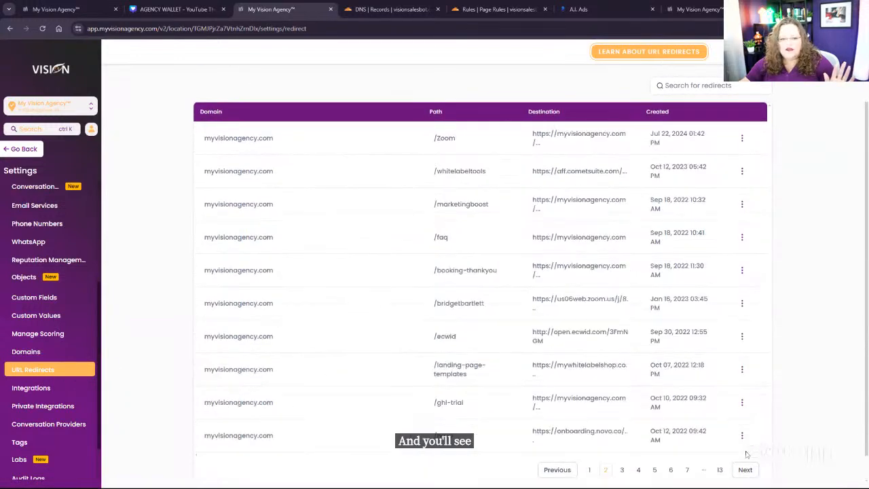
{"action": "left_click", "coordinate": [745, 469]}
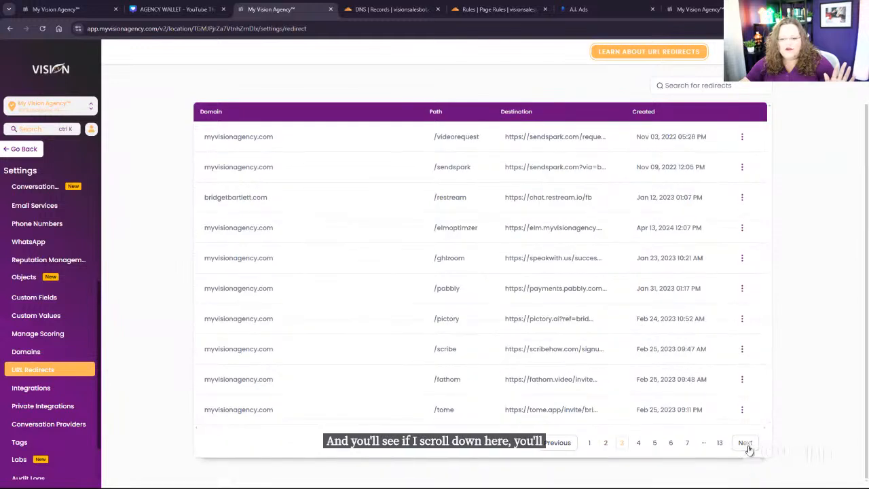
{"action": "left_click", "coordinate": [745, 465]}
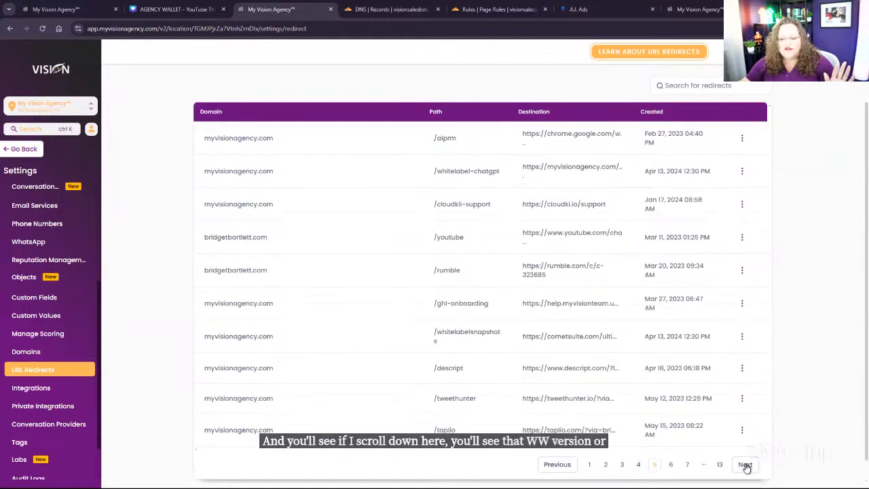
{"action": "left_click", "coordinate": [750, 472]}
{"action": "left_click", "coordinate": [750, 473]}
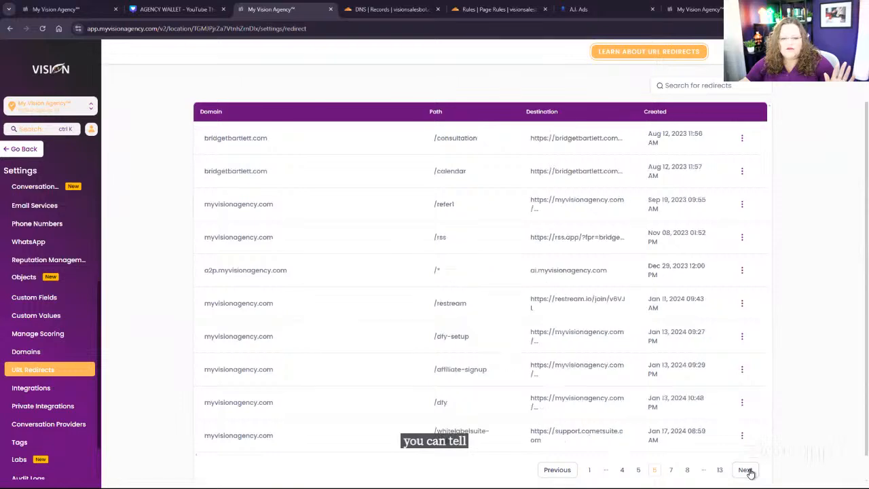
{"action": "scroll", "coordinate": [767, 448], "scroll_direction": "down", "scroll_amount": 1}
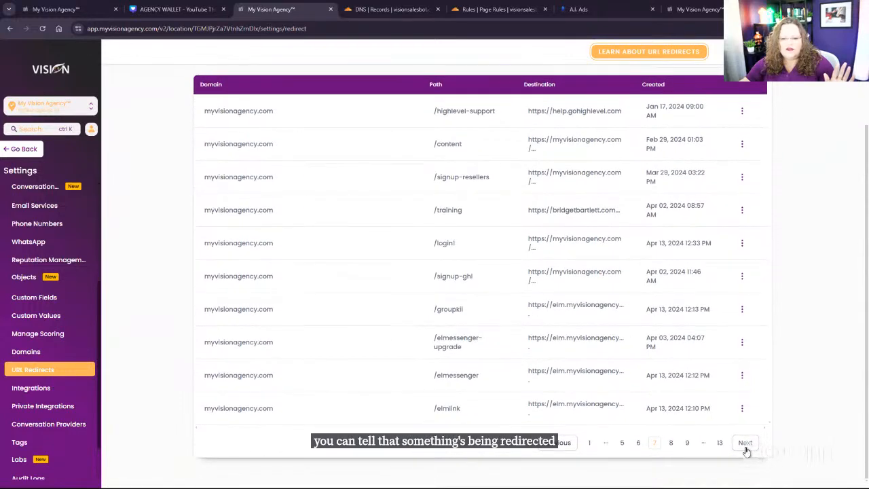
{"action": "left_click", "coordinate": [746, 444]}
{"action": "left_click", "coordinate": [746, 446]}
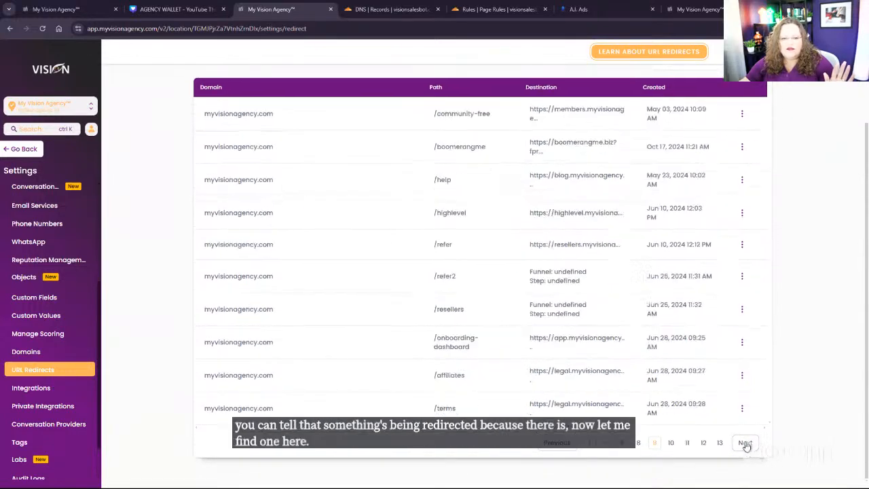
{"action": "left_click", "coordinate": [744, 444]}
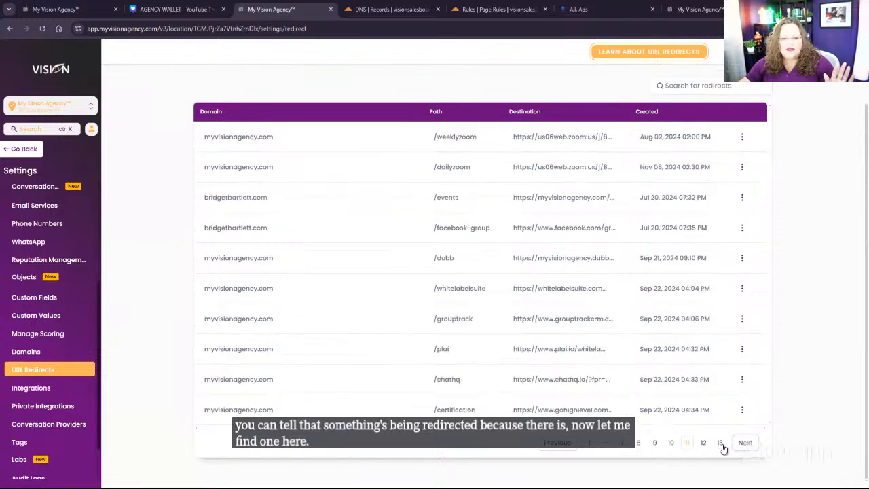
Step: Return to the first page of the URL redirects and search the list again for an entry marked with an asterisk
{"action": "left_click", "coordinate": [590, 443]}
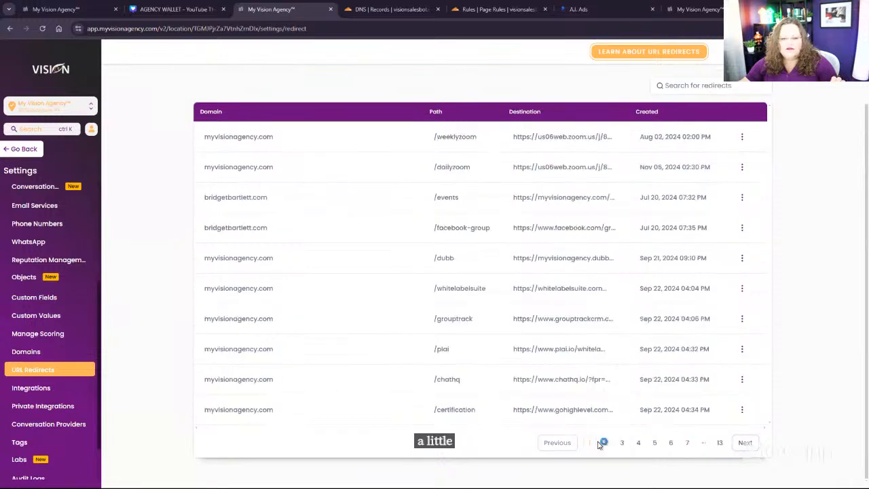
{"action": "left_click", "coordinate": [746, 444]}
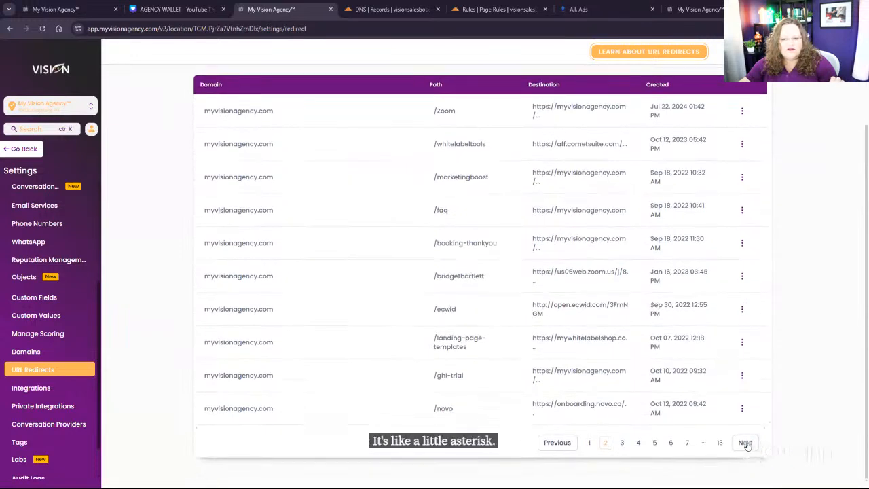
{"action": "left_click", "coordinate": [746, 444]}
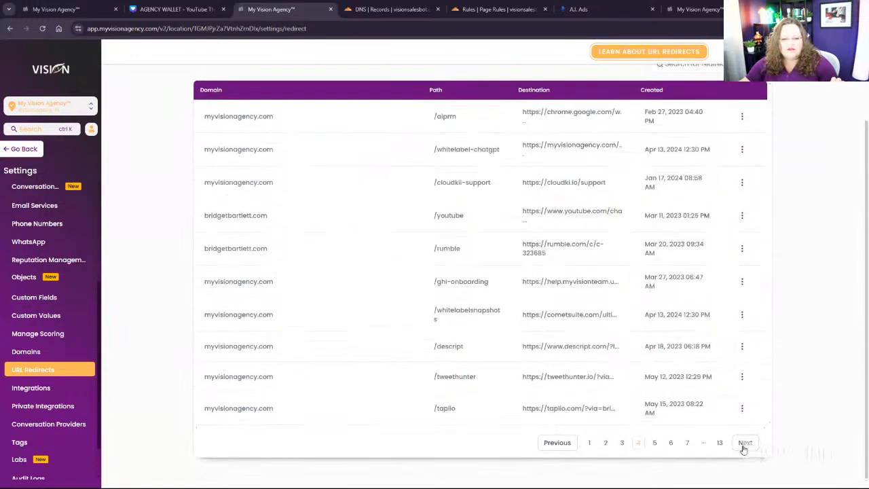
{"action": "left_click", "coordinate": [744, 443]}
{"action": "left_click", "coordinate": [744, 444]}
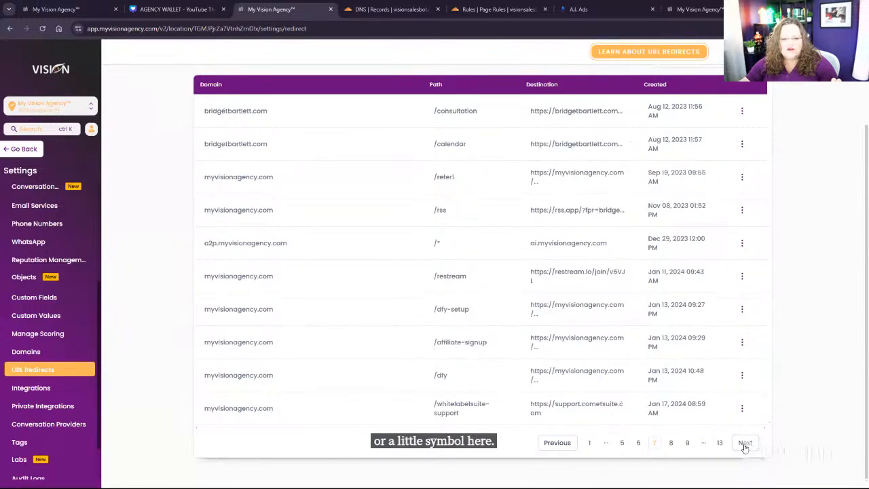
{"action": "left_click", "coordinate": [745, 443]}
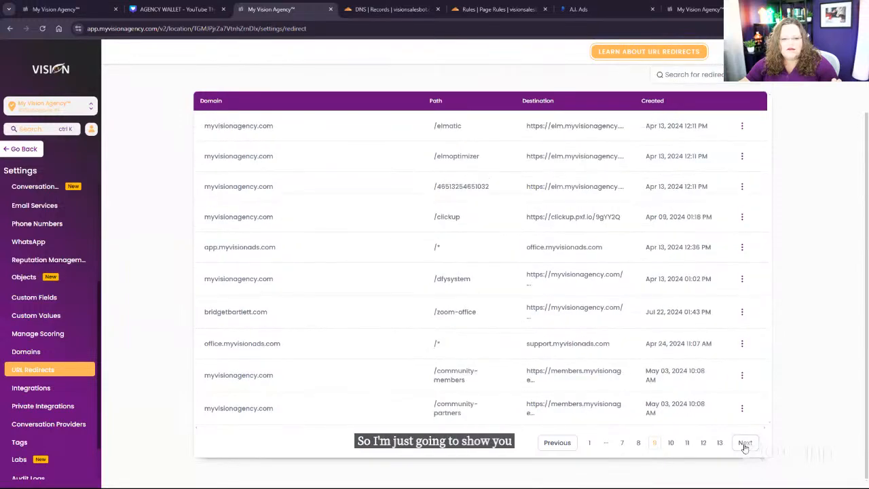
{"action": "left_click", "coordinate": [745, 444]}
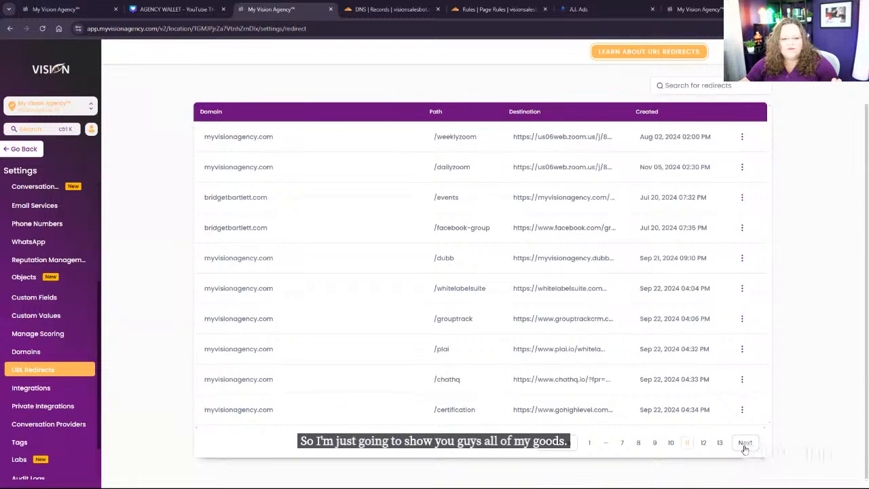
{"action": "left_click", "coordinate": [745, 443]}
{"action": "left_click", "coordinate": [745, 443]}
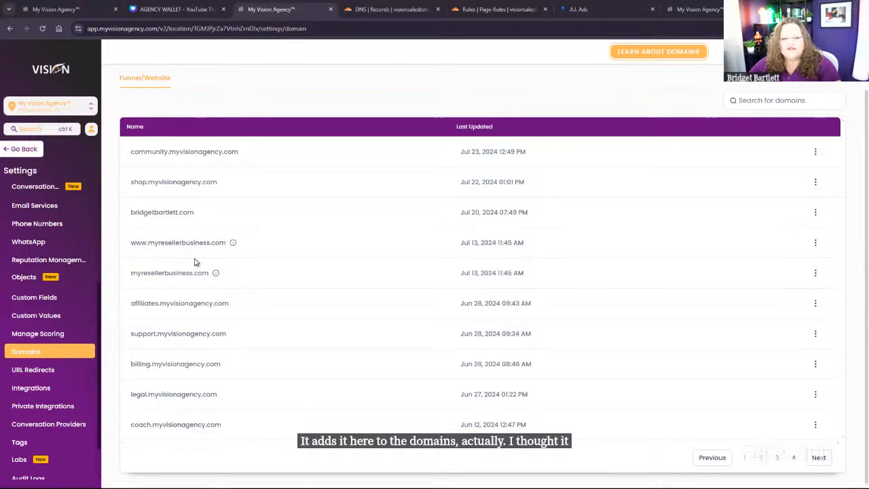
{"action": "left_click_drag", "start_coordinate": [127, 243], "coordinate": [276, 242]}
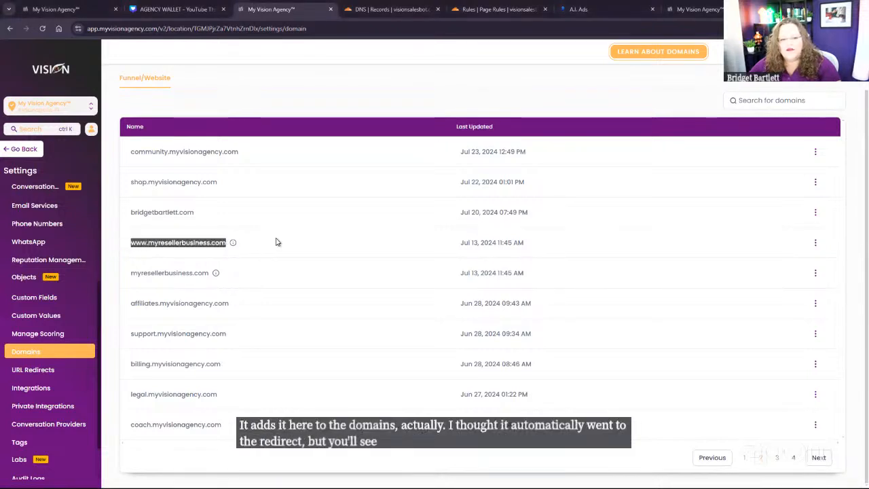
{"action": "mouse_move", "coordinate": [233, 246]}
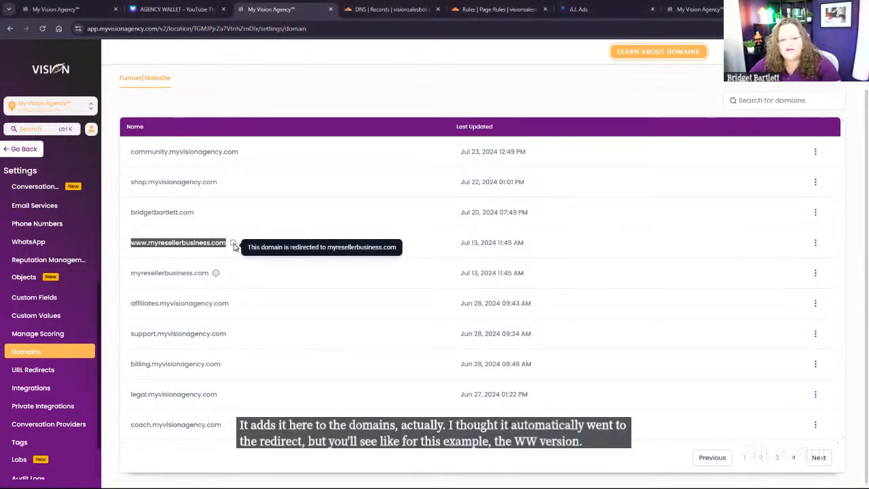
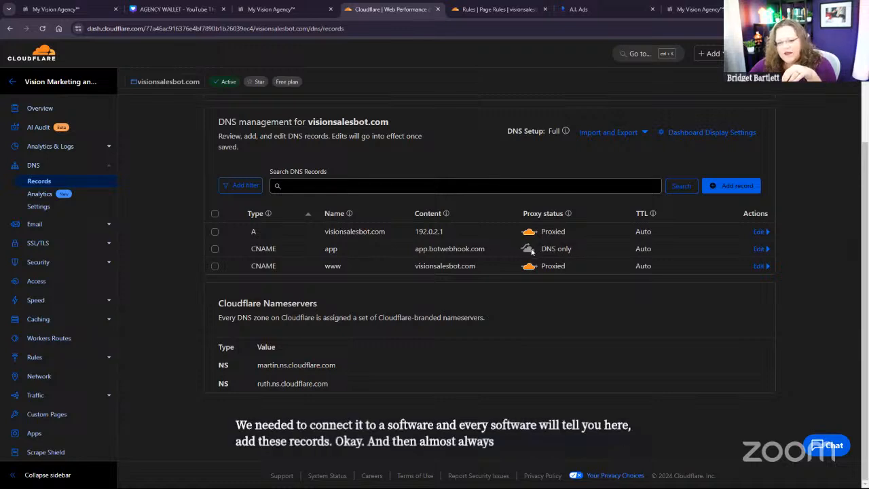
Step: Start a new CNAME record named app for visionsalesbot.com, and discard it without saving
{"action": "left_click", "coordinate": [731, 185]}
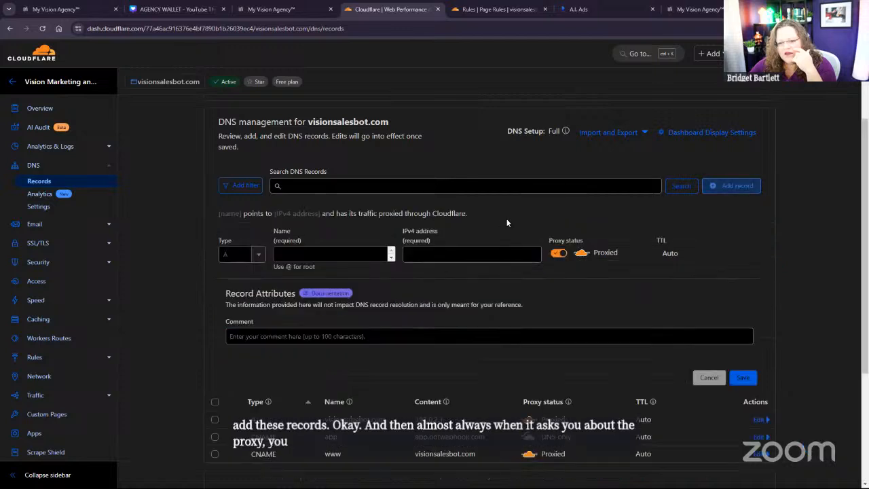
{"action": "left_click", "coordinate": [239, 254]}
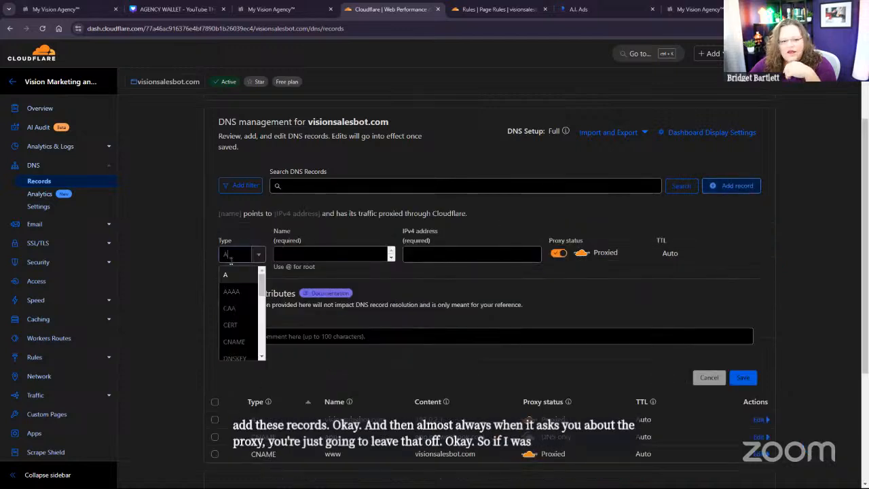
{"action": "left_click", "coordinate": [235, 342]}
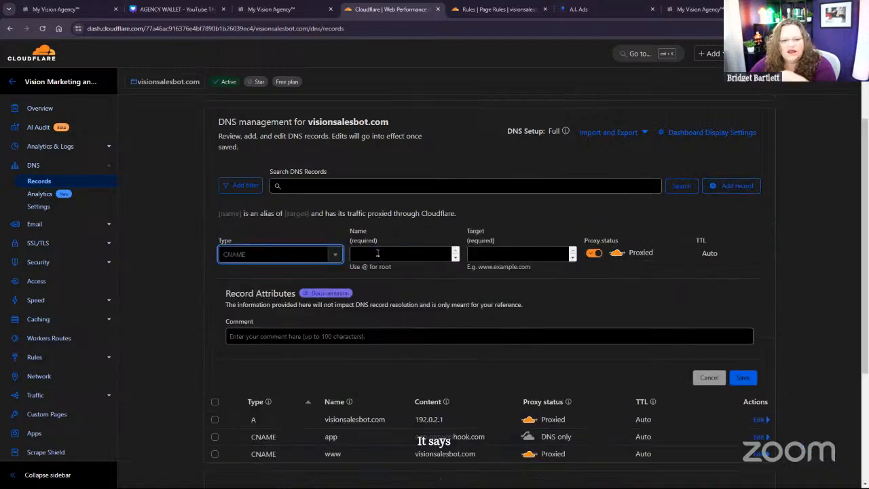
{"action": "left_click", "coordinate": [378, 254]}
{"action": "type", "text": "app"}
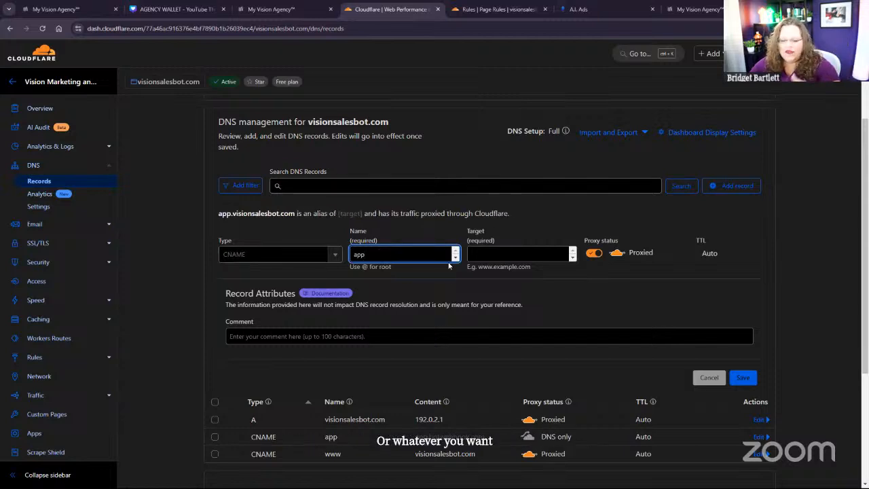
{"action": "left_click", "coordinate": [503, 255]}
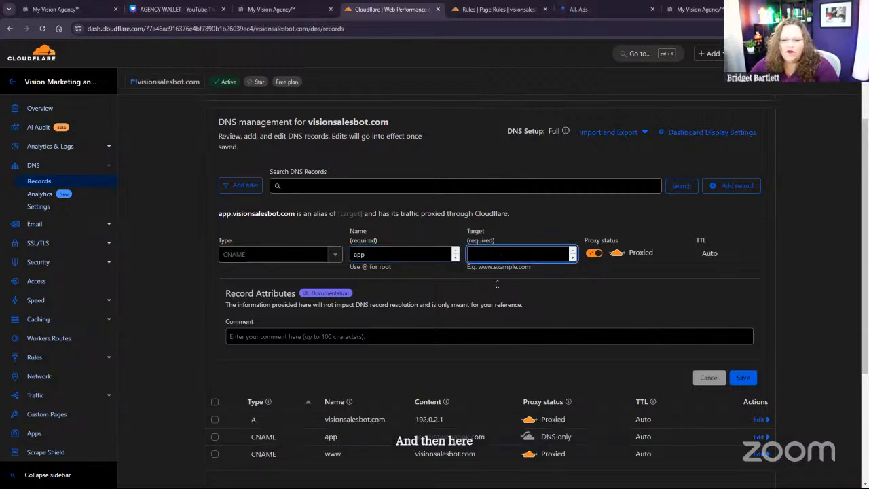
{"action": "scroll", "coordinate": [497, 284], "scroll_direction": "down", "scroll_amount": 1}
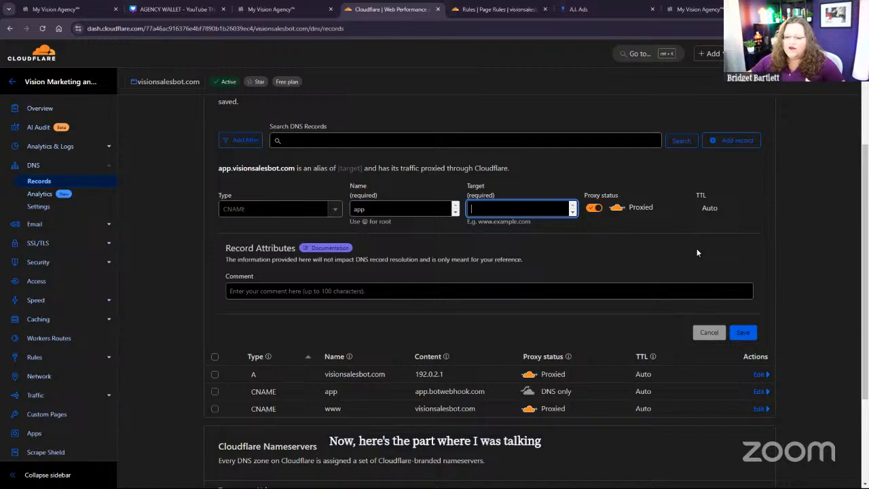
{"action": "left_click", "coordinate": [709, 332]}
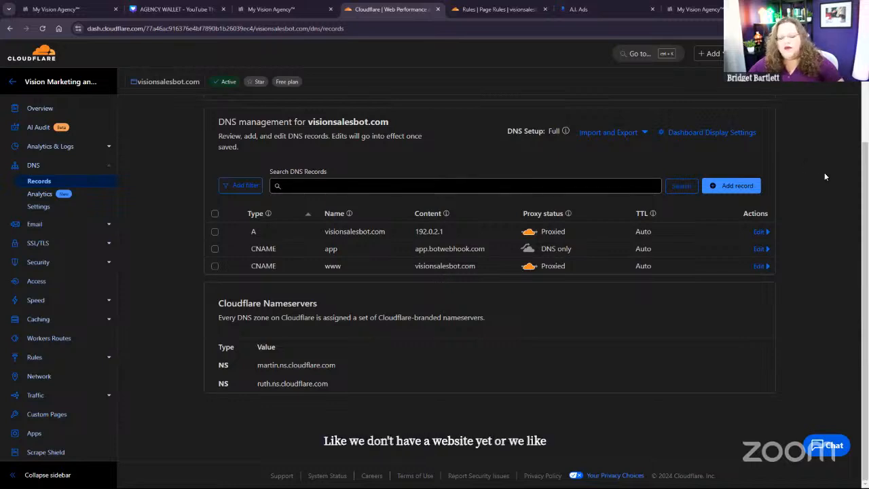
Step: Start a URL redirect for billing.myvisionagency.com in the agency settings, and check the page path example on the Understanding Domains slide
{"action": "left_click", "coordinate": [272, 9]}
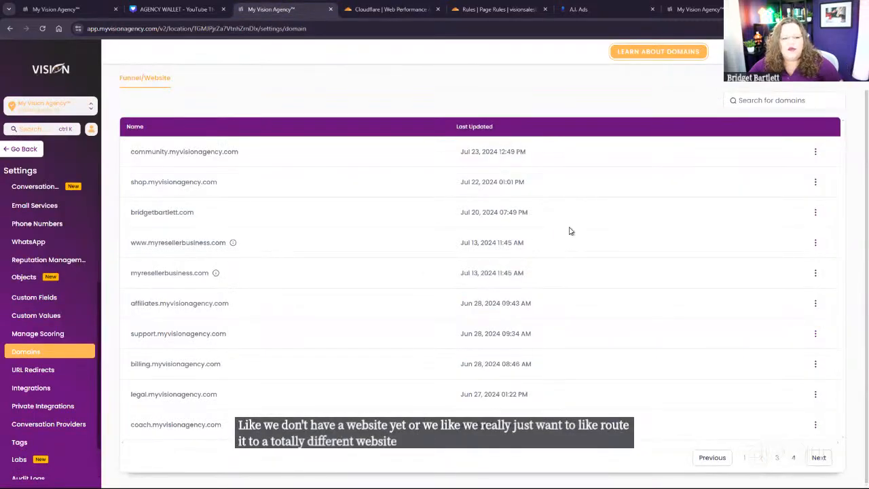
{"action": "left_click", "coordinate": [62, 376]}
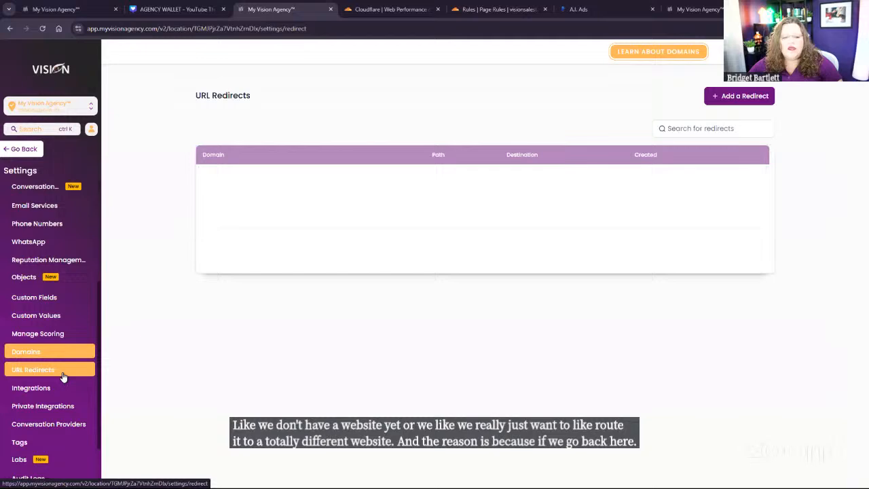
{"action": "left_click", "coordinate": [754, 97]}
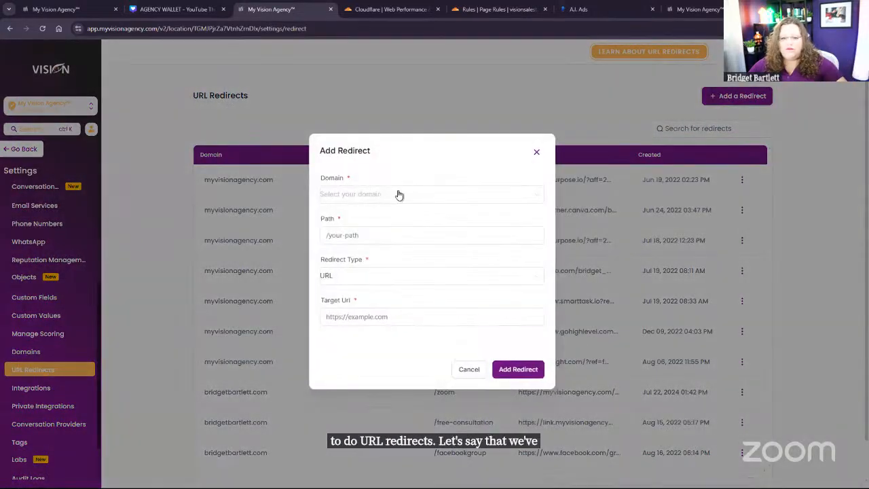
{"action": "left_click", "coordinate": [395, 194]}
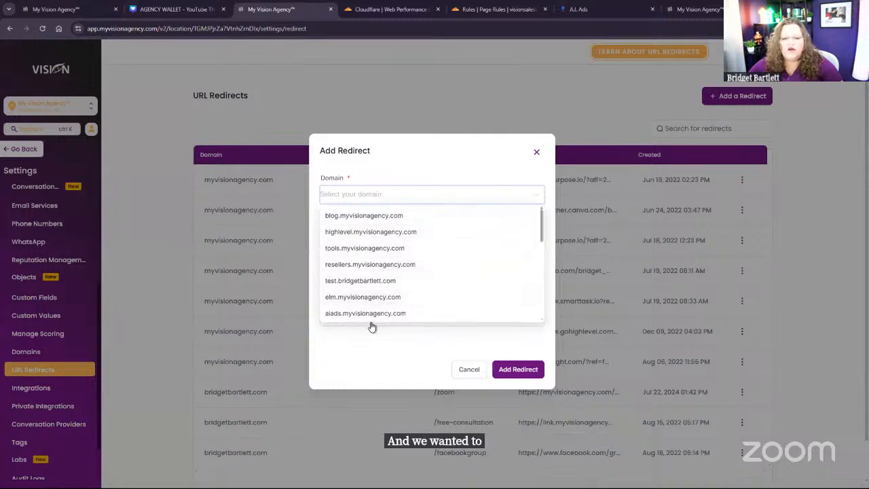
{"action": "scroll", "coordinate": [380, 309], "scroll_direction": "down", "scroll_amount": 5}
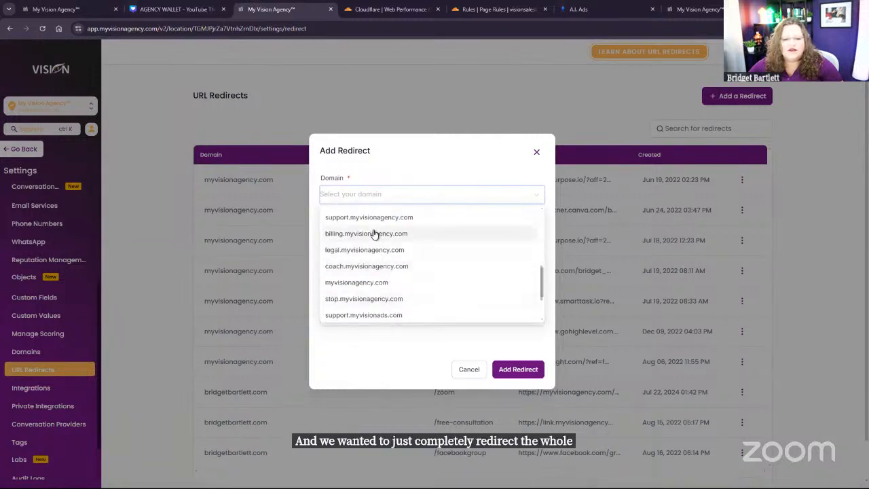
{"action": "left_click", "coordinate": [373, 233]}
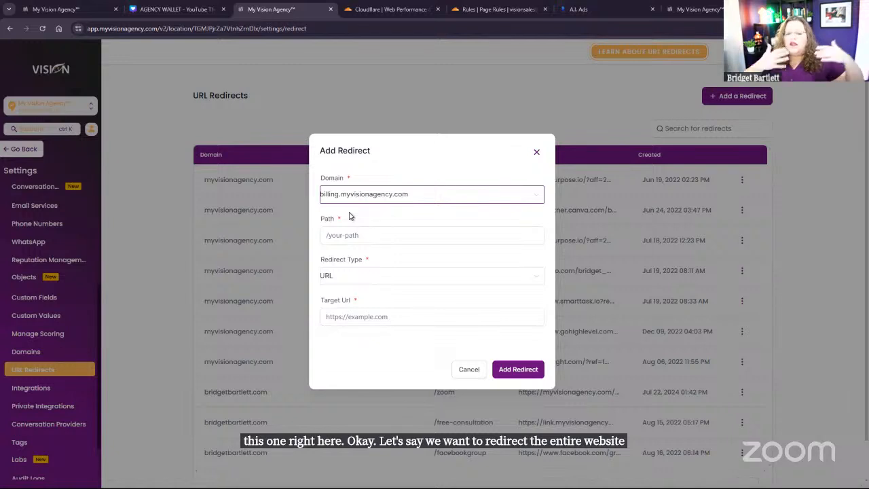
{"action": "left_click", "coordinate": [372, 234]}
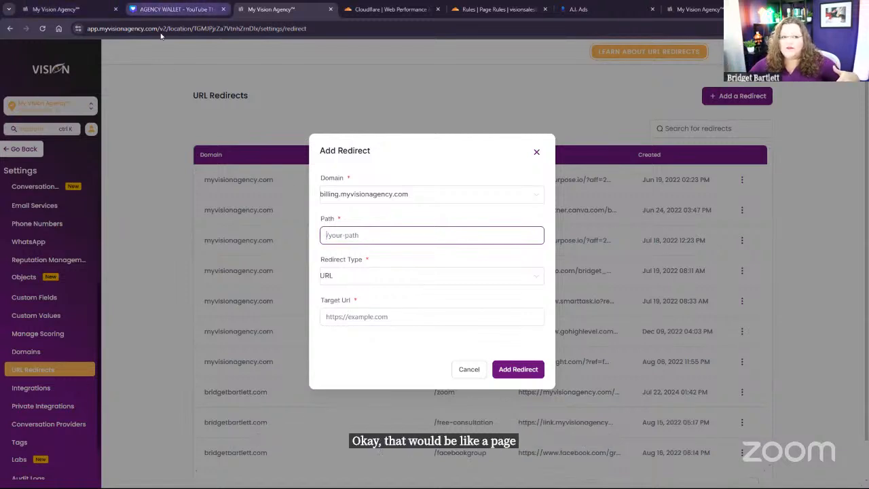
{"action": "left_click", "coordinate": [163, 8]}
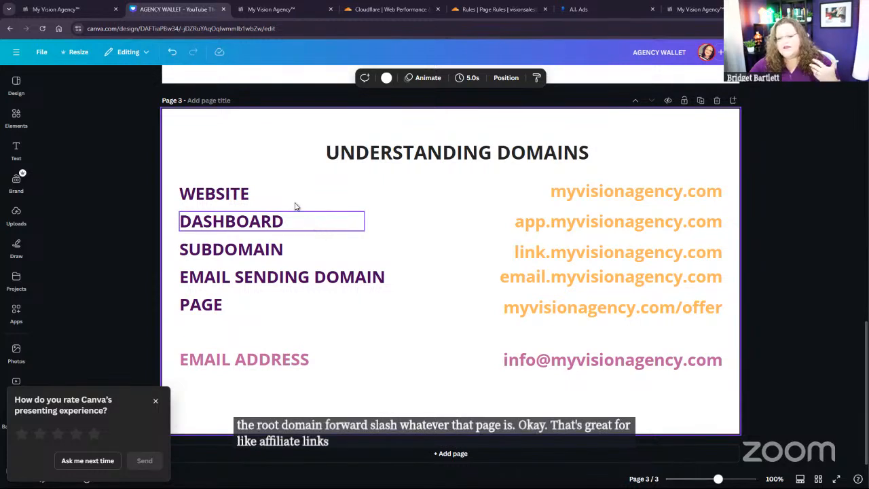
Step: Fill in a new A record in Cloudflare with the name @ and the IPv4 address 192.0.2.1 copied from the existing A record
{"action": "left_click", "coordinate": [392, 7]}
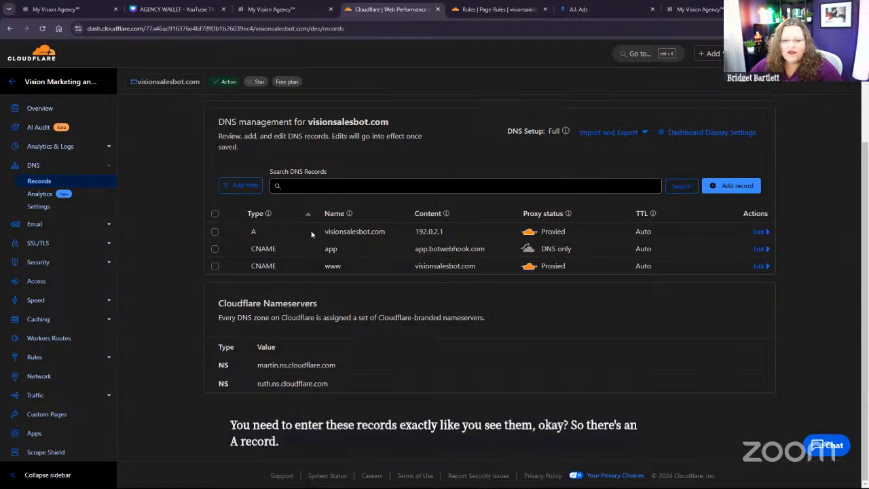
{"action": "left_click_drag", "start_coordinate": [325, 232], "coordinate": [387, 233]}
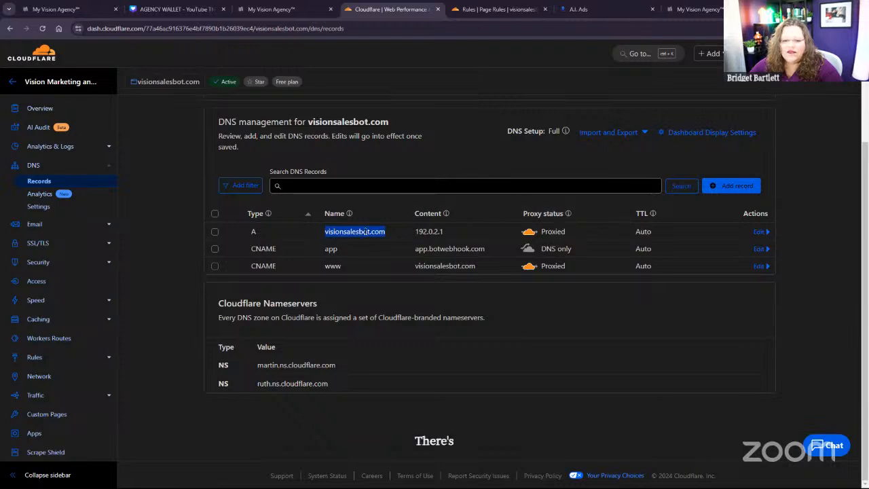
{"action": "left_click", "coordinate": [730, 186]}
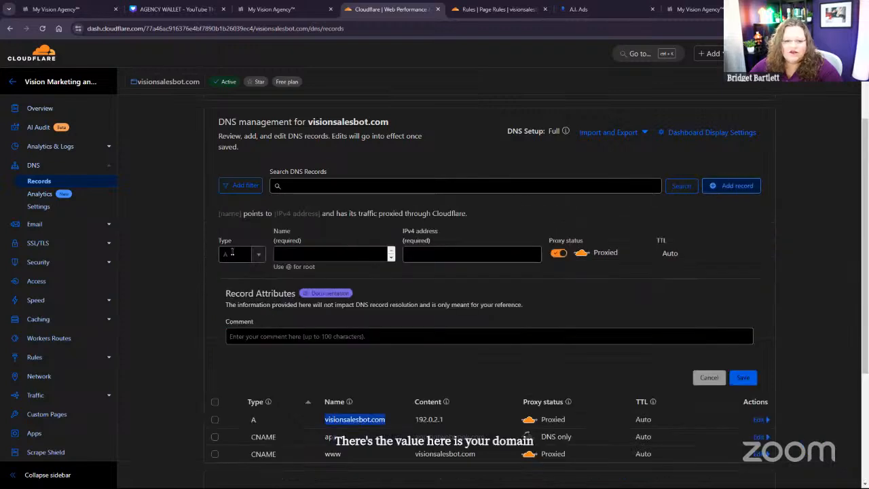
{"action": "left_click", "coordinate": [304, 252]}
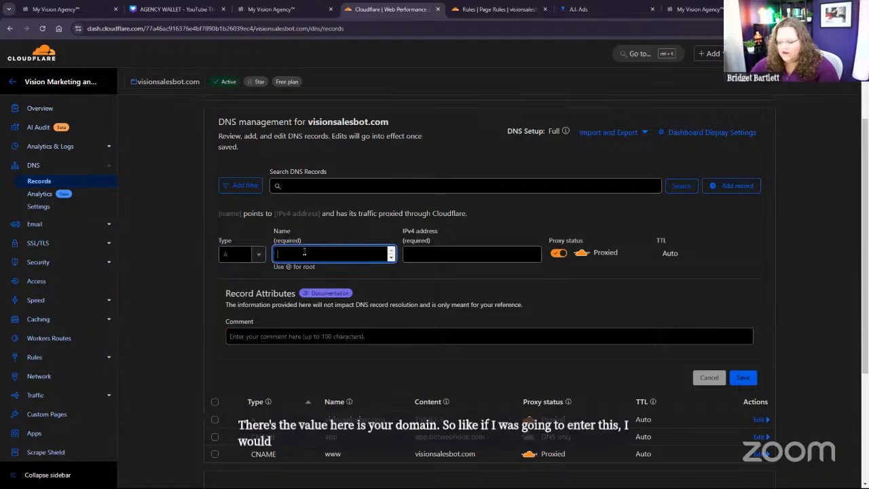
{"action": "type", "text": "@"}
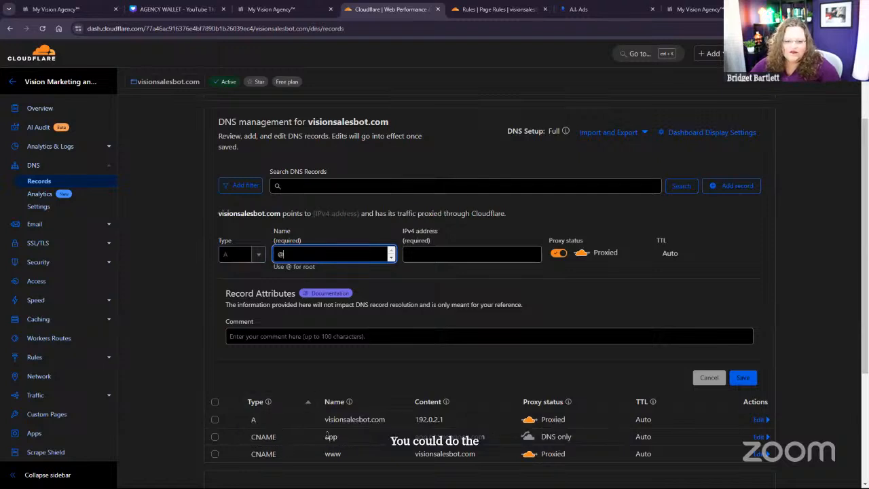
{"action": "left_click_drag", "start_coordinate": [324, 419], "coordinate": [408, 417]}
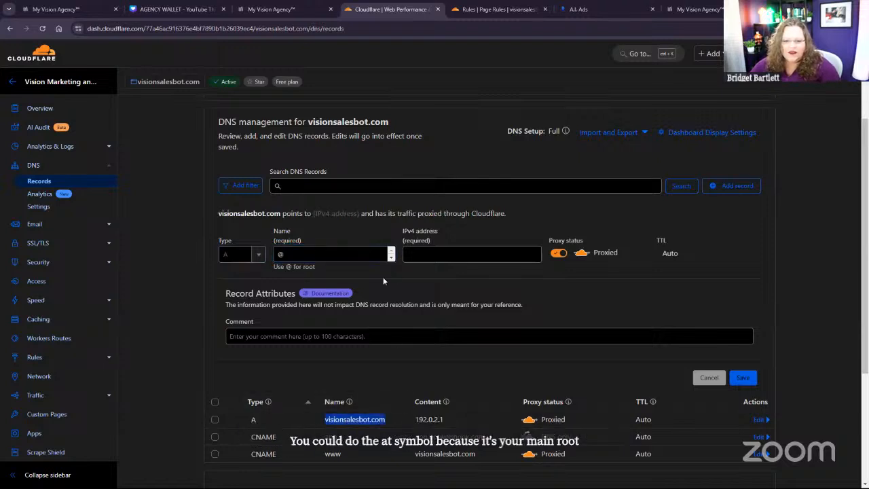
{"action": "left_click", "coordinate": [421, 253]}
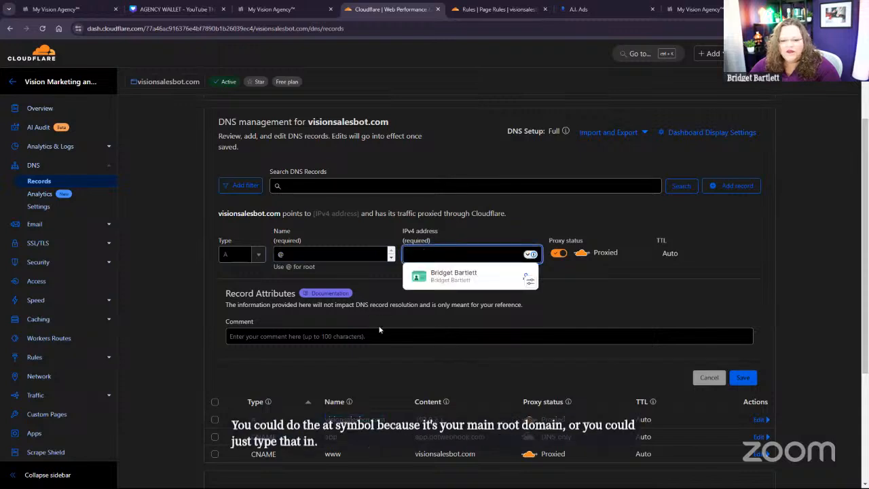
{"action": "left_click_drag", "start_coordinate": [448, 425], "coordinate": [407, 423]}
{"action": "key", "text": "ctrl+c"}
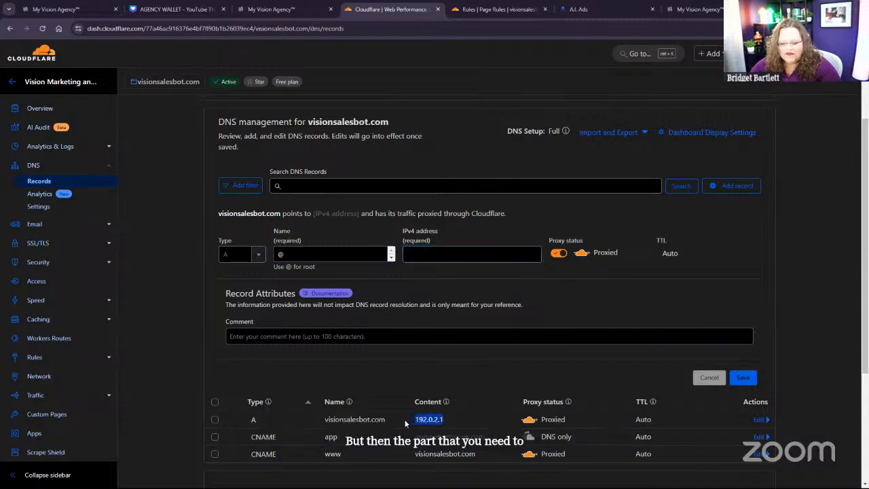
{"action": "left_click", "coordinate": [449, 254]}
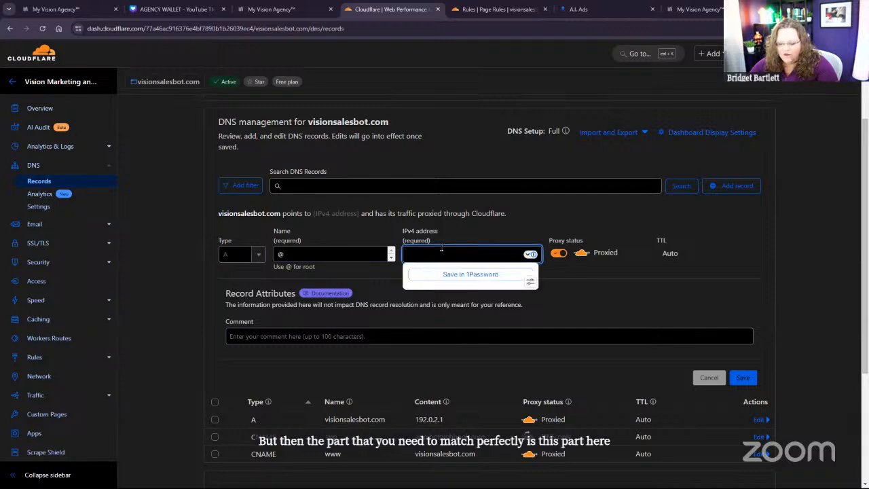
{"action": "key", "text": "ctrl+v"}
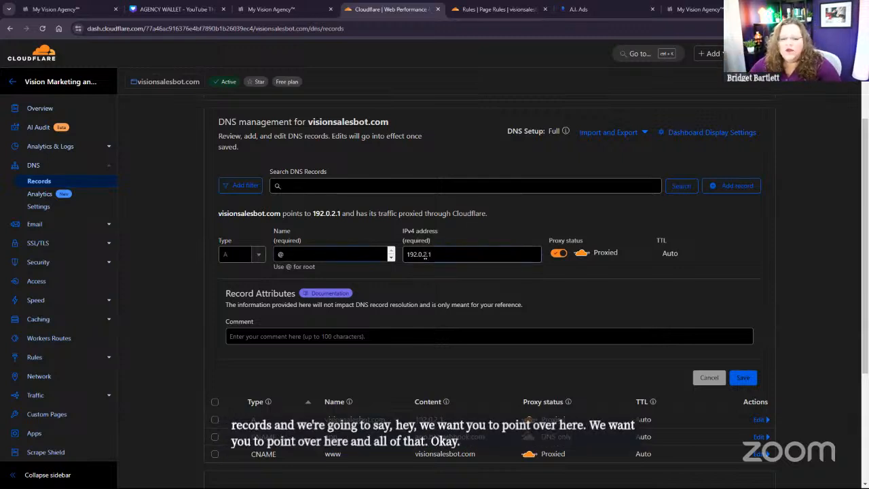
{"action": "left_click_drag", "start_coordinate": [435, 256], "coordinate": [381, 270]}
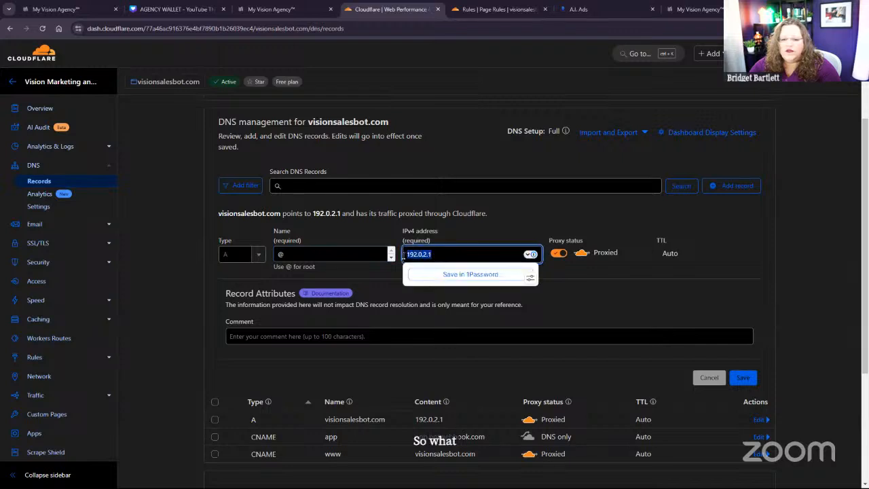
{"action": "left_click", "coordinate": [382, 286]}
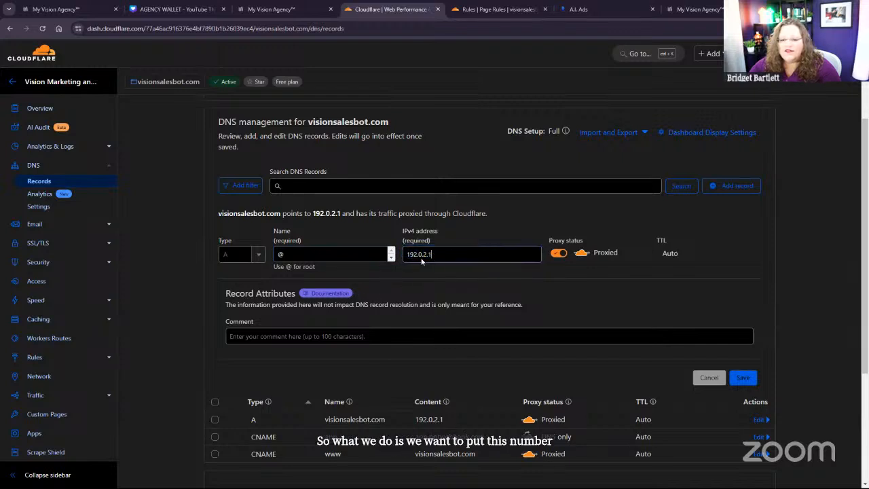
{"action": "left_click_drag", "start_coordinate": [422, 261], "coordinate": [393, 258]}
{"action": "left_click", "coordinate": [371, 277]}
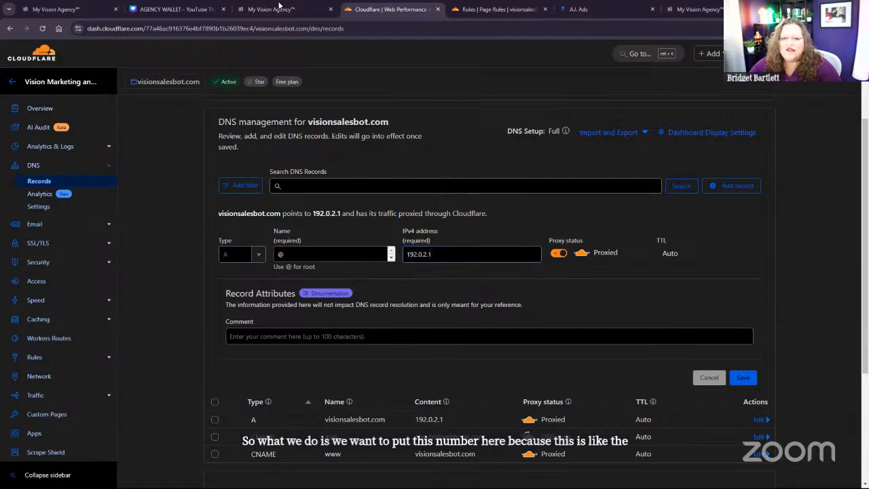
Step: Discard the unfinished URL redirect in the agency settings and open the form for connecting a domain
{"action": "left_click", "coordinate": [278, 8]}
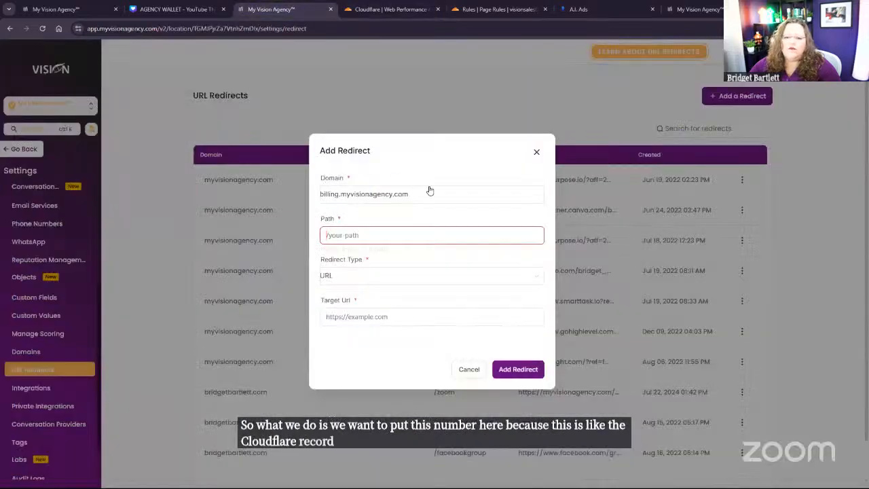
{"action": "left_click", "coordinate": [536, 155]}
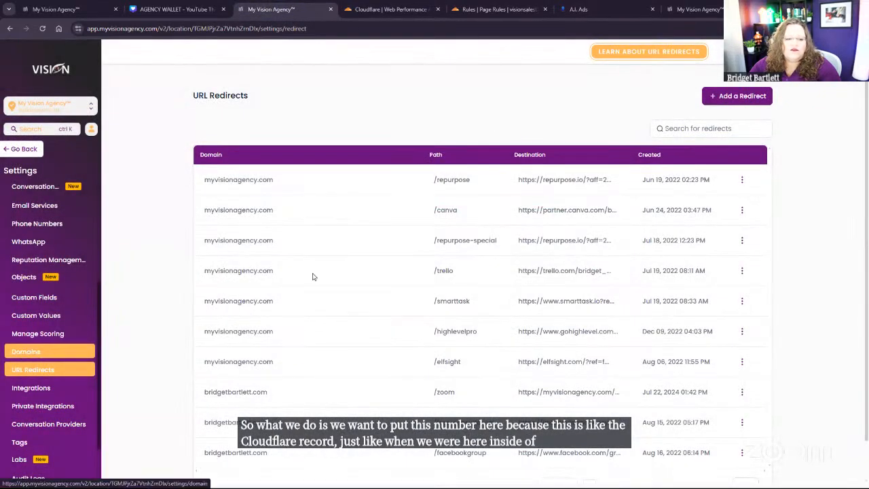
{"action": "left_click", "coordinate": [47, 351]}
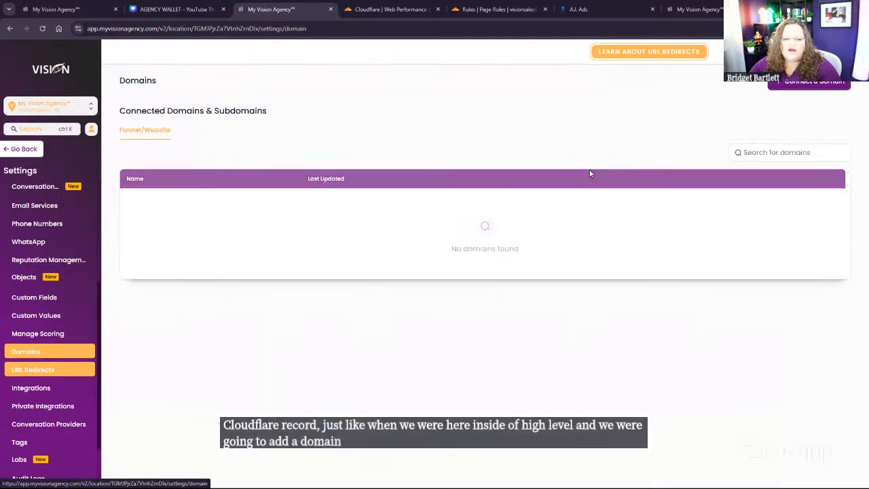
{"action": "left_click", "coordinate": [787, 85]}
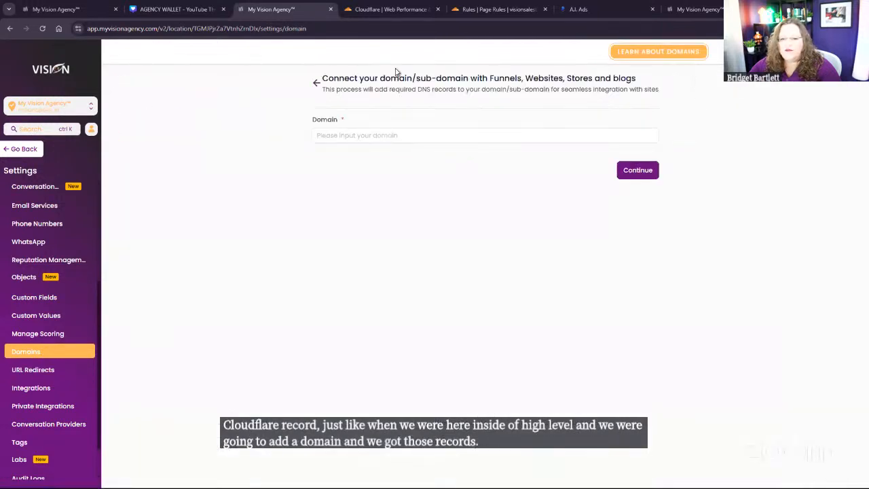
Step: Return to the Cloudflare DNS records and examine the IPv4 address in the unsaved A record
{"action": "left_click", "coordinate": [391, 9]}
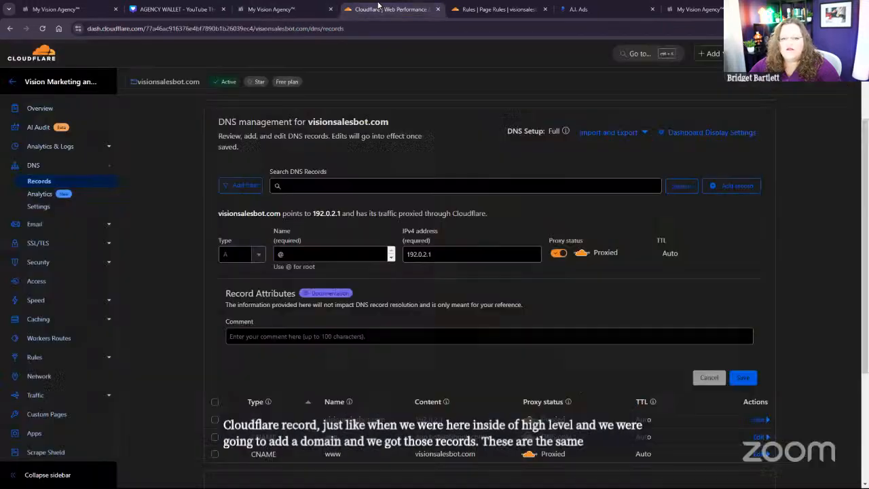
{"action": "left_click", "coordinate": [439, 257]}
{"action": "left_click_drag", "start_coordinate": [435, 255], "coordinate": [406, 255]}
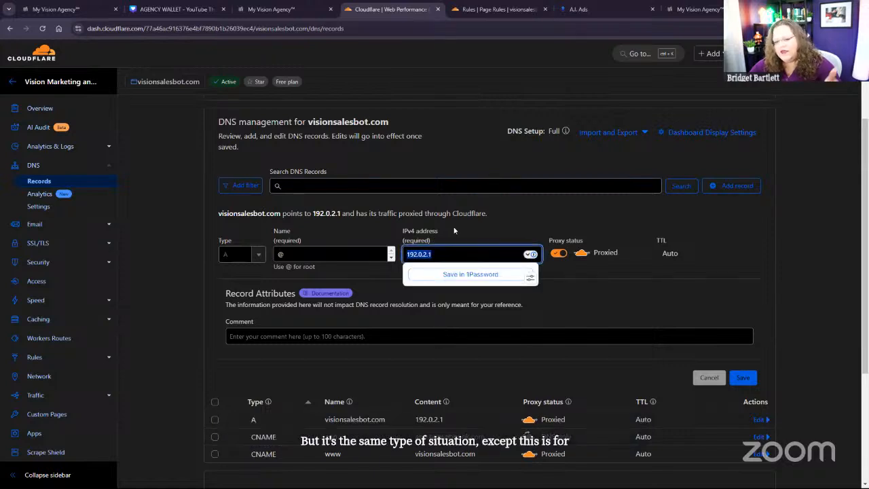
{"action": "left_click", "coordinate": [616, 213]}
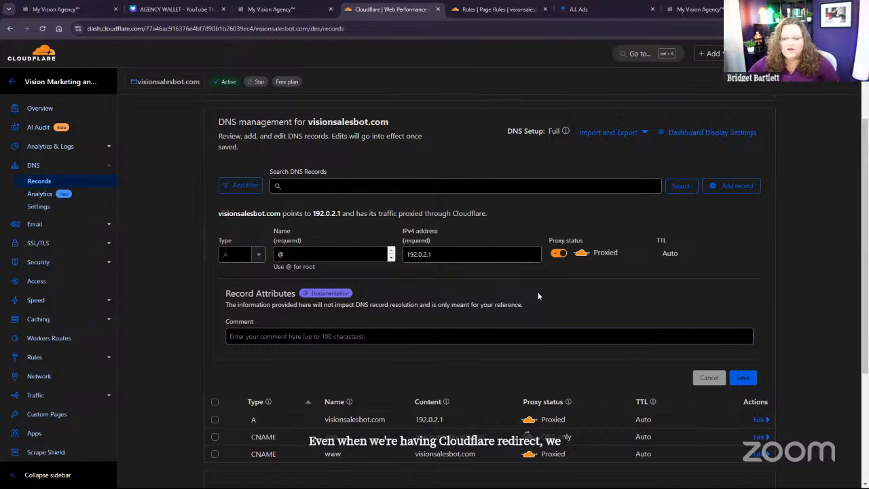
Step: Discard the unsaved A record and start a new CNAME record with the name www, ready for its target
{"action": "left_click", "coordinate": [708, 377]}
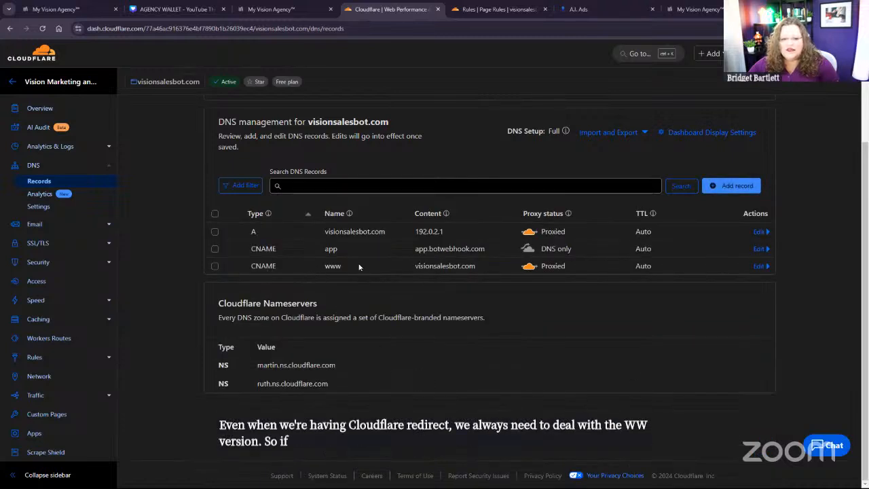
{"action": "left_click", "coordinate": [737, 187]}
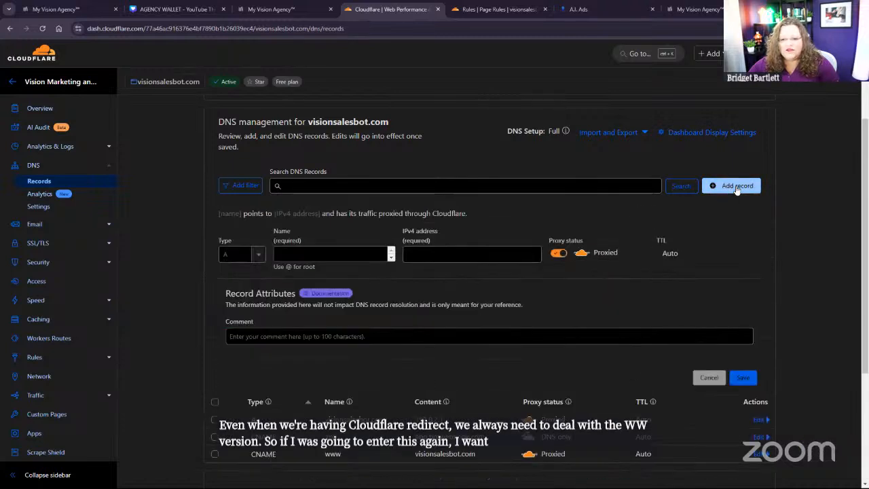
{"action": "left_click", "coordinate": [237, 253]}
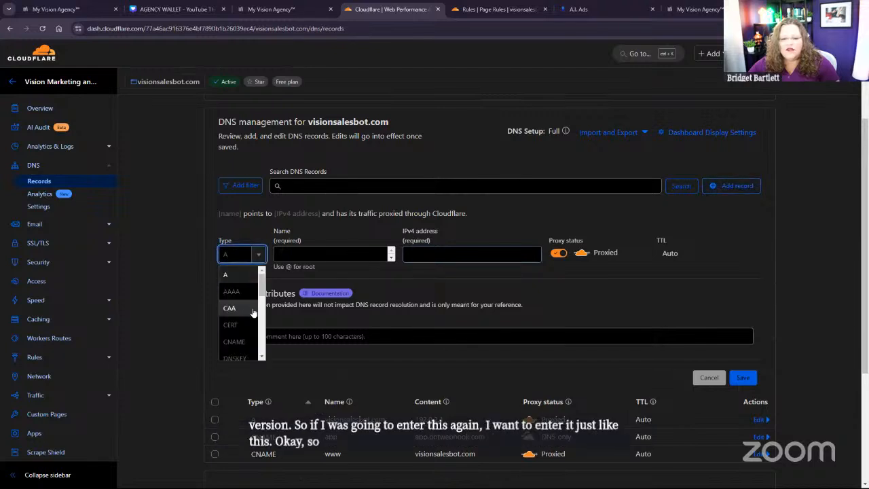
{"action": "left_click", "coordinate": [246, 341]}
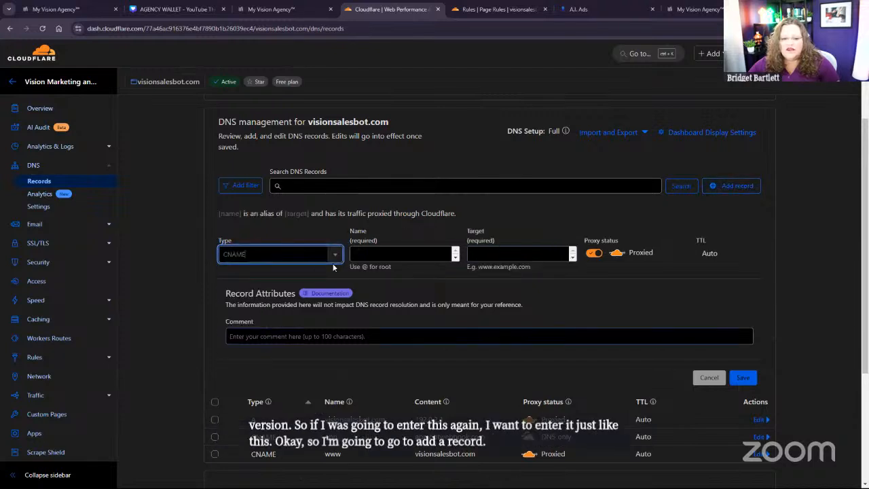
{"action": "left_click", "coordinate": [400, 249]}
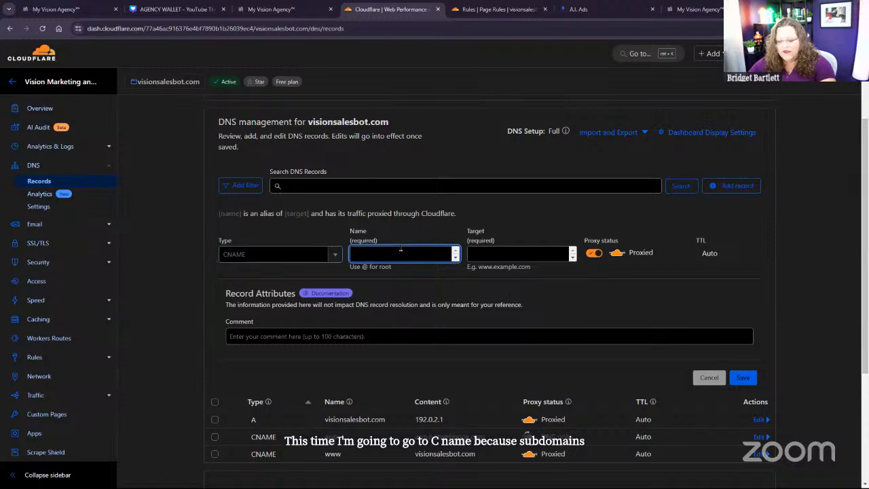
{"action": "type", "text": "www"}
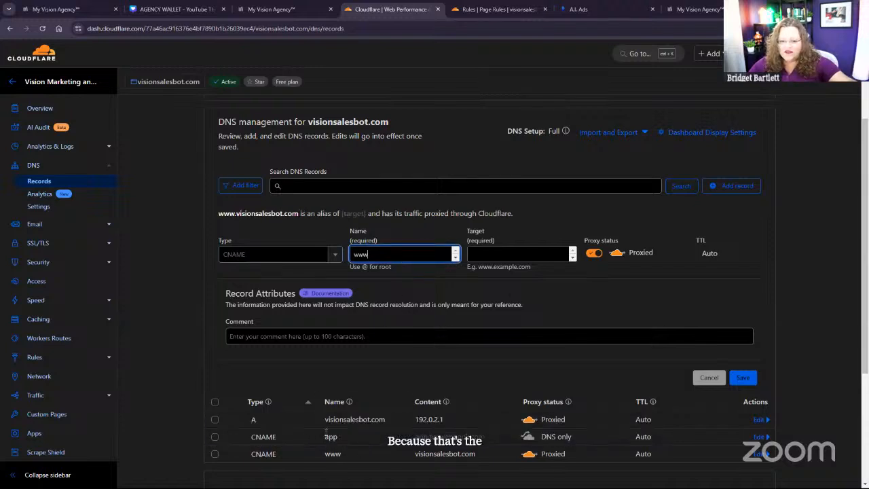
{"action": "left_click", "coordinate": [526, 252]}
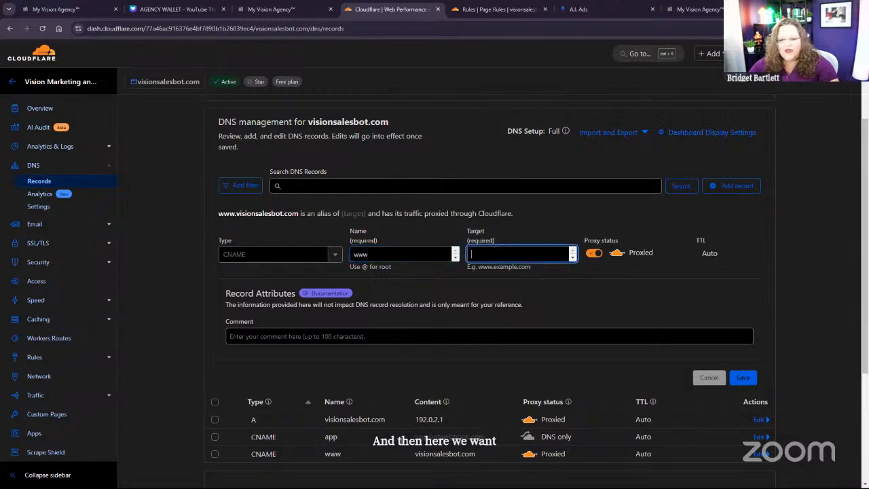
Step: Examine the existing www CNAME and A records and the root domain in the DNS management heading as a reference for the target
{"action": "scroll", "coordinate": [413, 389], "scroll_direction": "down", "scroll_amount": 2}
{"action": "left_click_drag", "start_coordinate": [412, 368], "coordinate": [478, 365]}
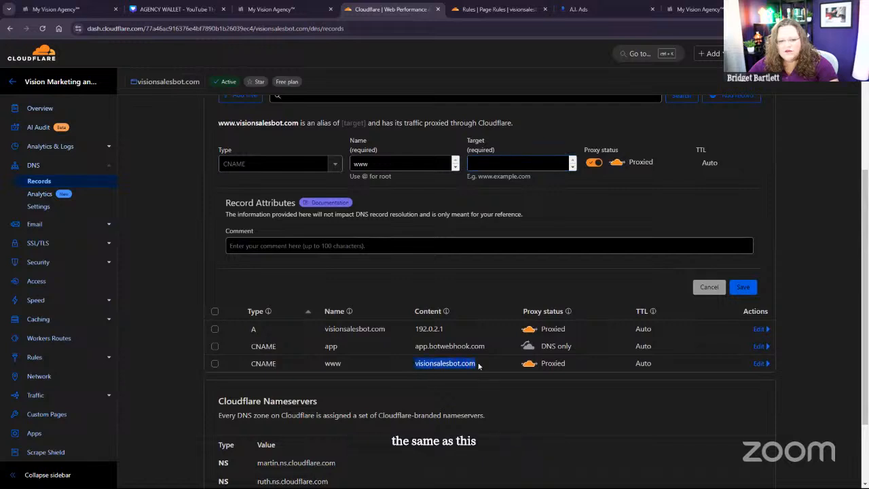
{"action": "left_click", "coordinate": [519, 164]}
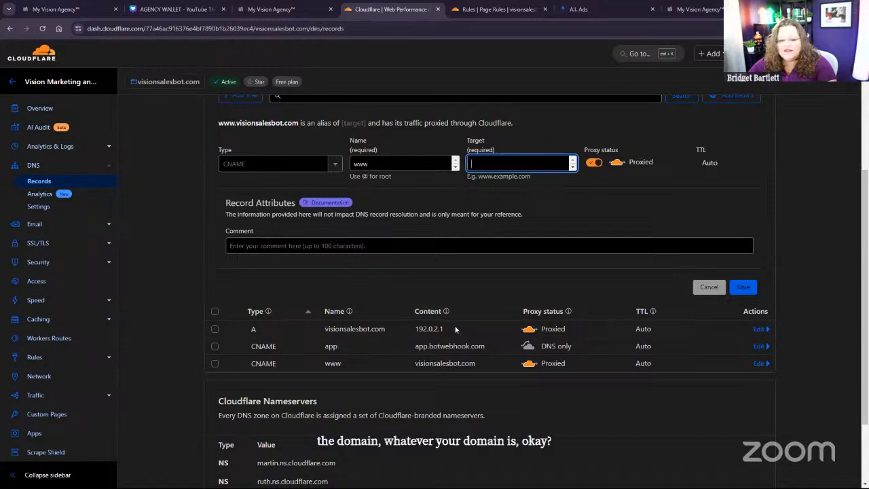
{"action": "left_click_drag", "start_coordinate": [458, 330], "coordinate": [414, 332]}
{"action": "left_click_drag", "start_coordinate": [344, 370], "coordinate": [326, 362]}
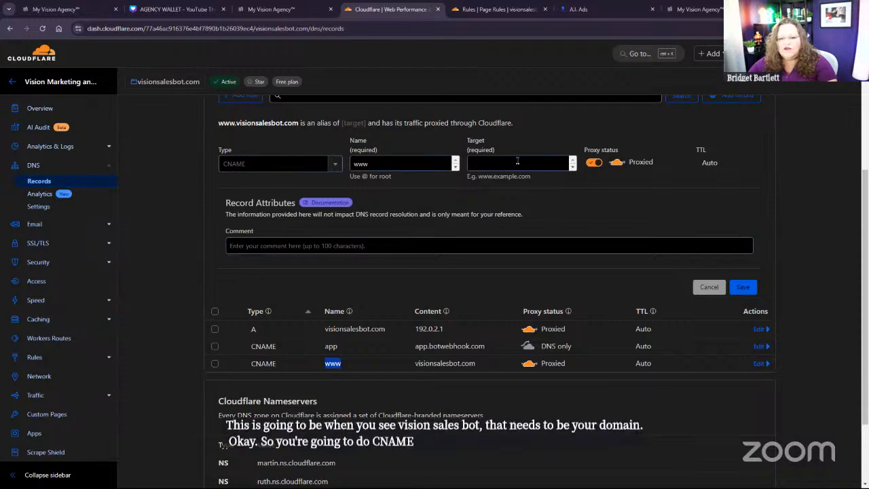
{"action": "scroll", "coordinate": [208, 167], "scroll_direction": "up", "scroll_amount": 3}
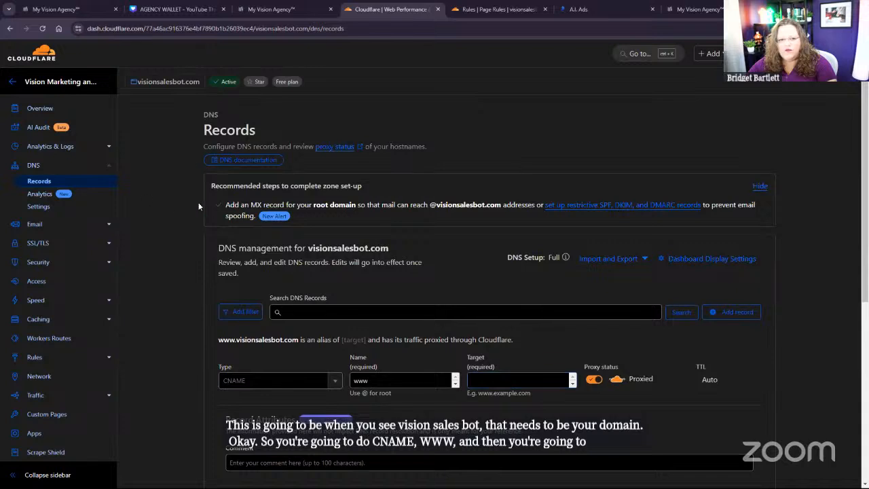
{"action": "left_click_drag", "start_coordinate": [389, 248], "coordinate": [309, 250]}
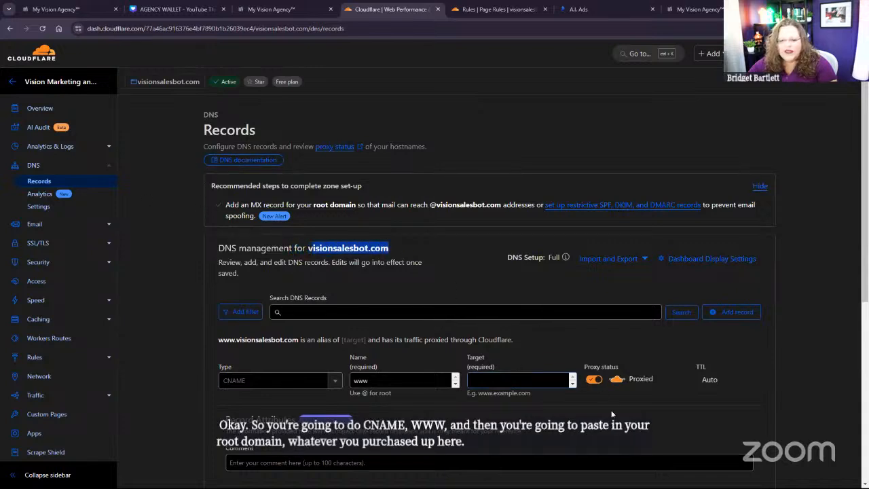
{"action": "scroll", "coordinate": [679, 408], "scroll_direction": "down", "scroll_amount": 2}
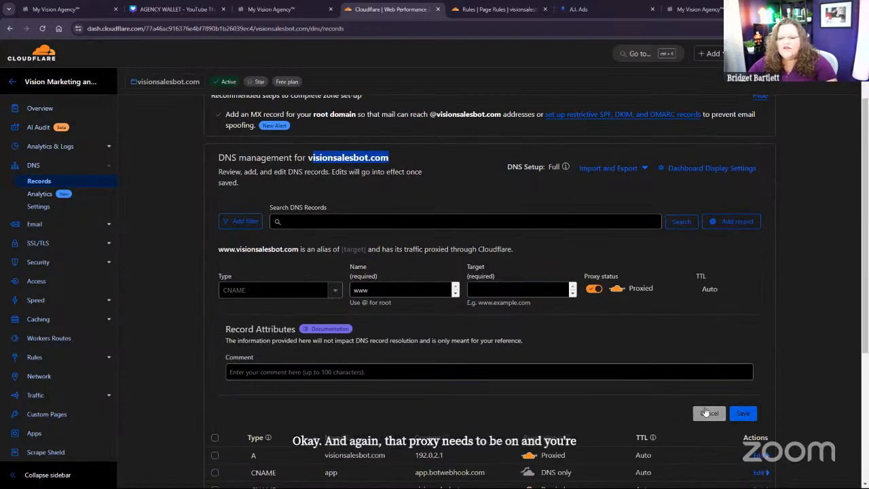
Step: Discard the unsaved CNAME record and select the existing visionsalesbot.com A record and www CNAME record
{"action": "left_click", "coordinate": [707, 413]}
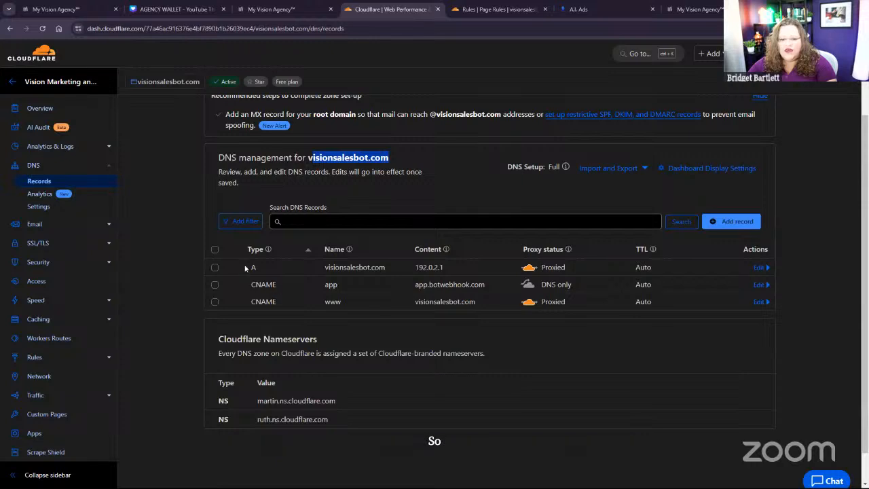
{"action": "left_click", "coordinate": [215, 268]}
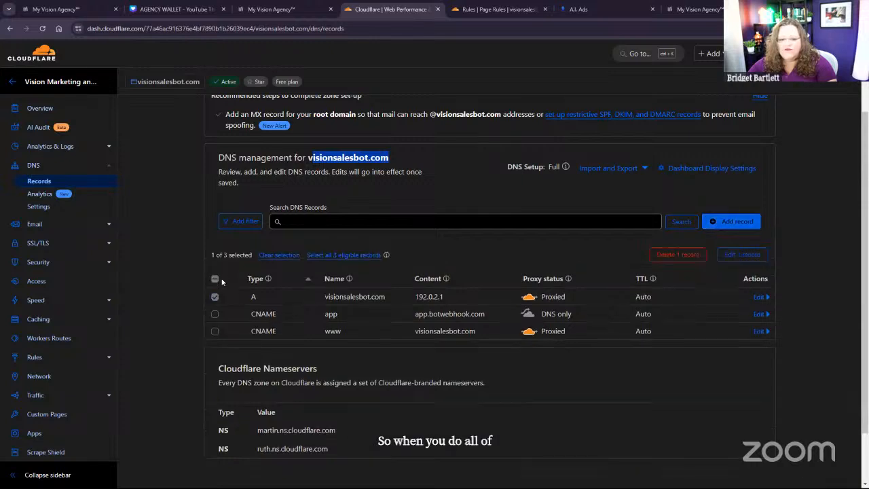
{"action": "left_click", "coordinate": [215, 332]}
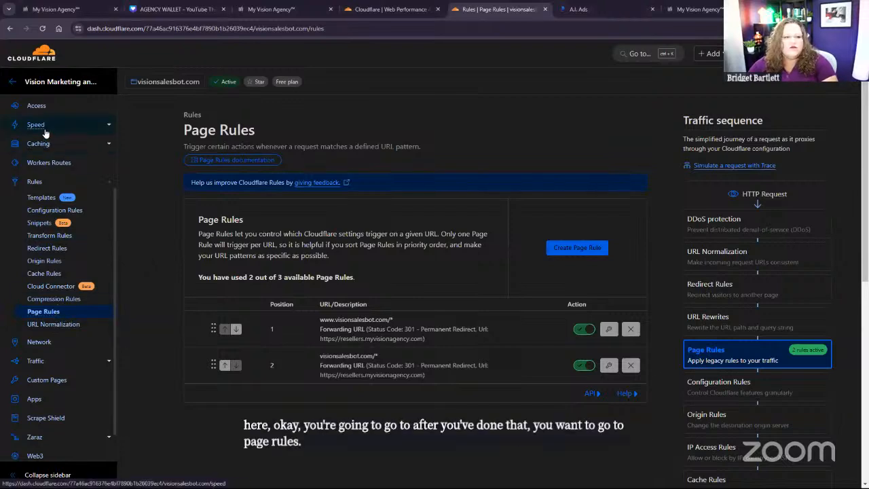
{"action": "scroll", "coordinate": [55, 128], "scroll_direction": "up", "scroll_amount": 2}
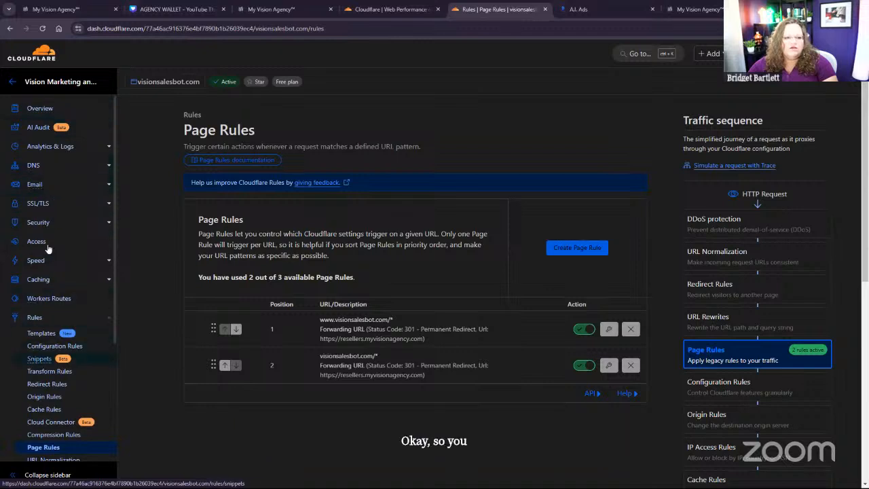
{"action": "scroll", "coordinate": [47, 353], "scroll_direction": "down", "scroll_amount": 2}
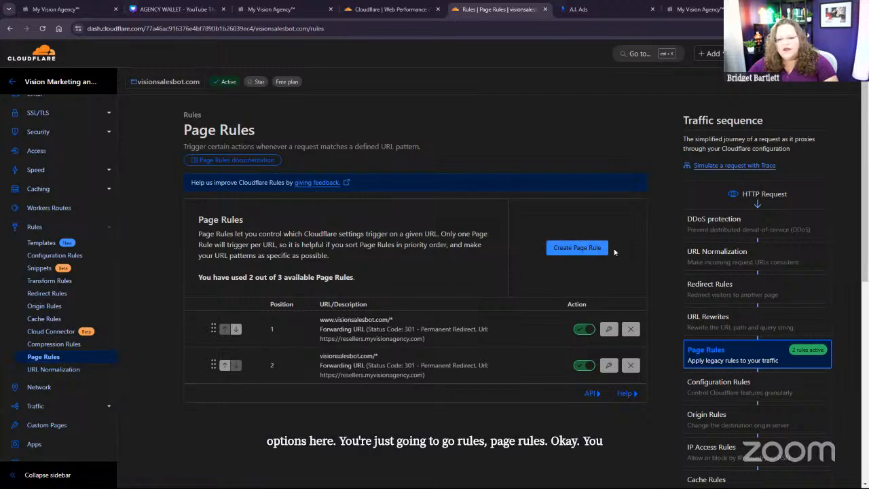
{"action": "left_click", "coordinate": [609, 330]}
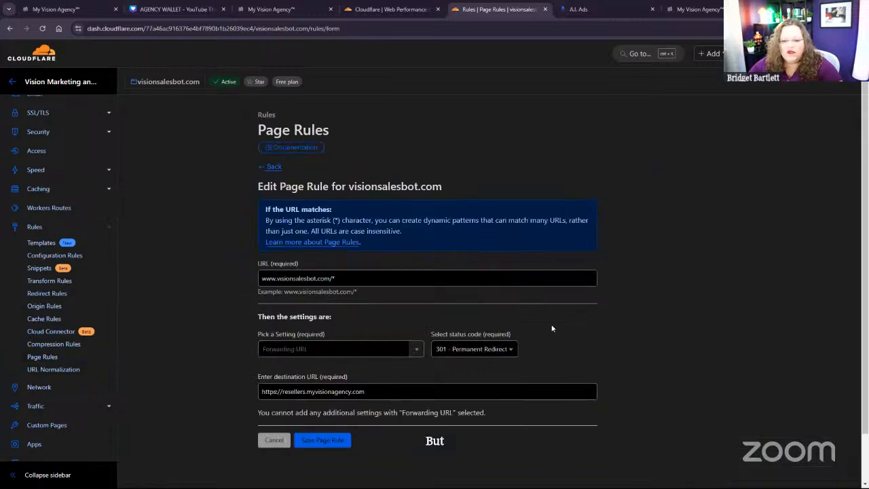
{"action": "left_click", "coordinate": [260, 278]}
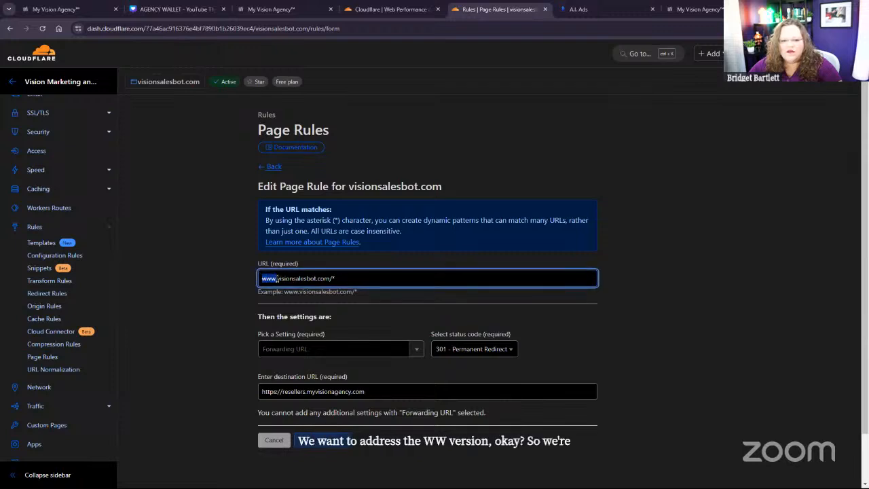
{"action": "left_click", "coordinate": [279, 278]}
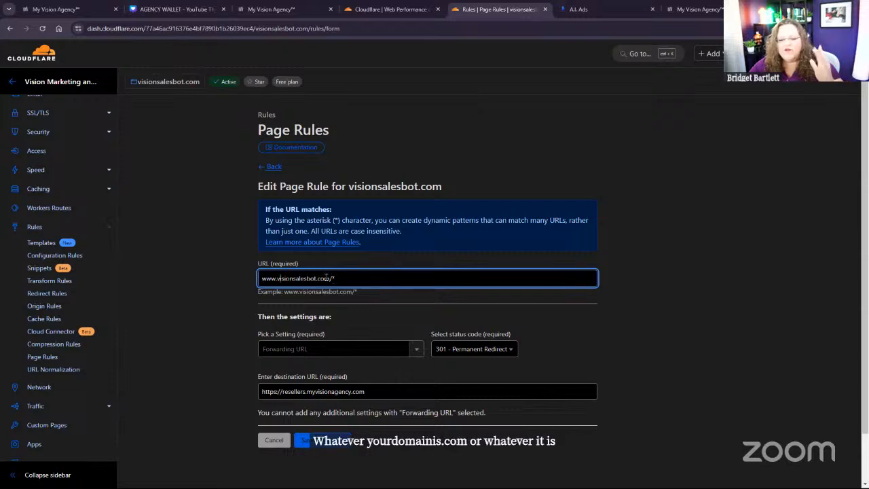
{"action": "left_click_drag", "start_coordinate": [330, 279], "coordinate": [277, 278]}
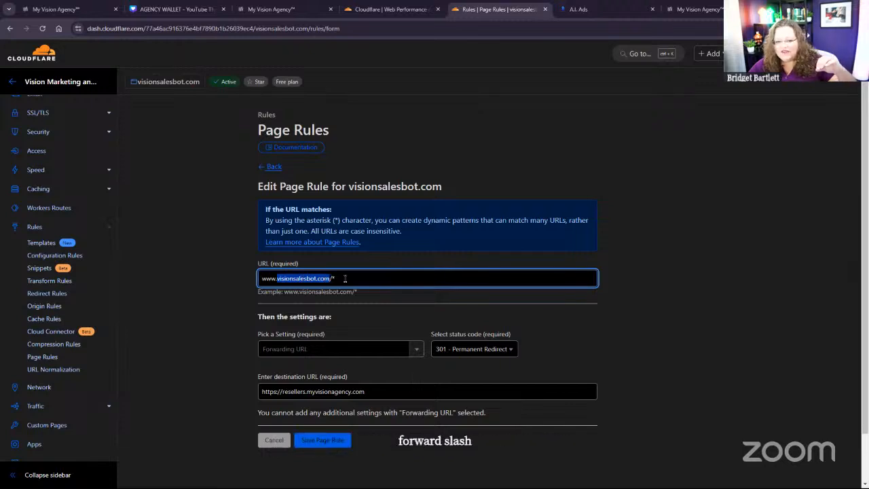
{"action": "left_click_drag", "start_coordinate": [360, 294], "coordinate": [283, 292]}
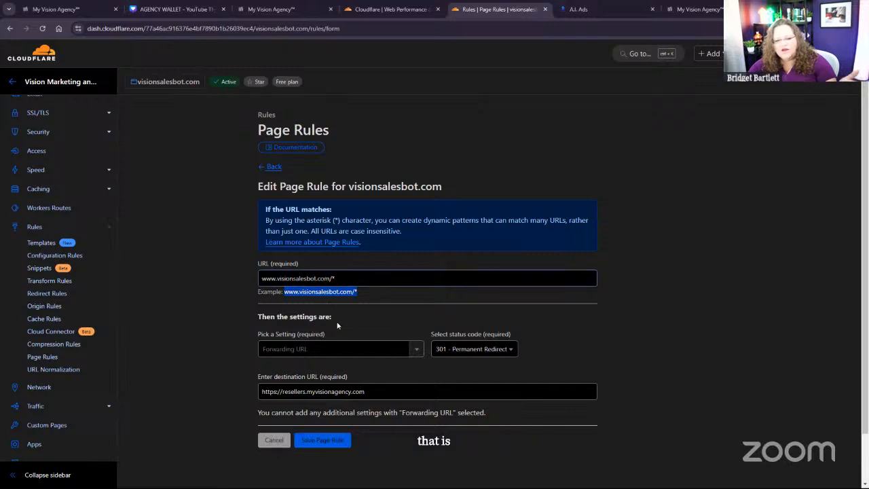
{"action": "left_click", "coordinate": [329, 276]}
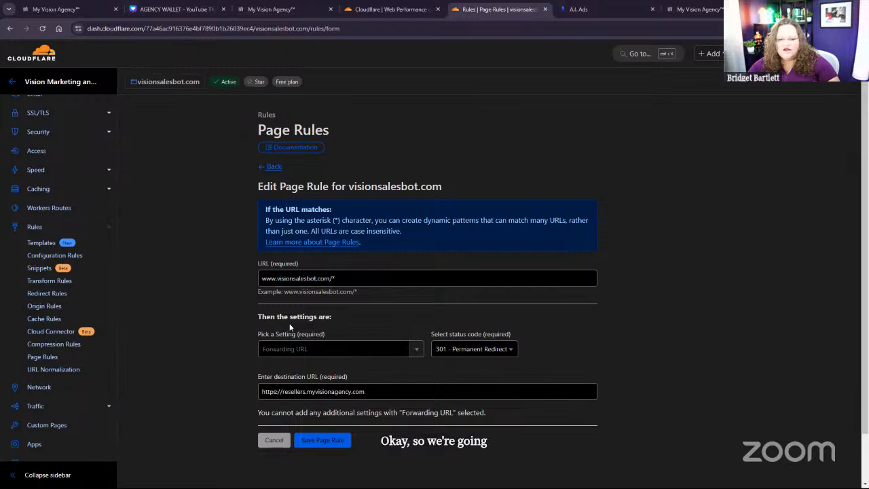
Step: Review the www rule's setting choices, status code options and destination URL, and return to the page rules list without saving
{"action": "left_click", "coordinate": [317, 350]}
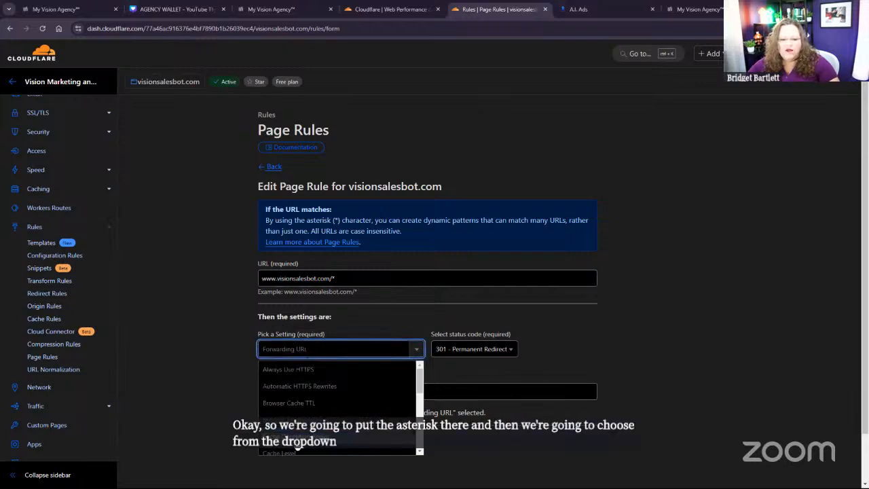
{"action": "left_click", "coordinate": [584, 354]}
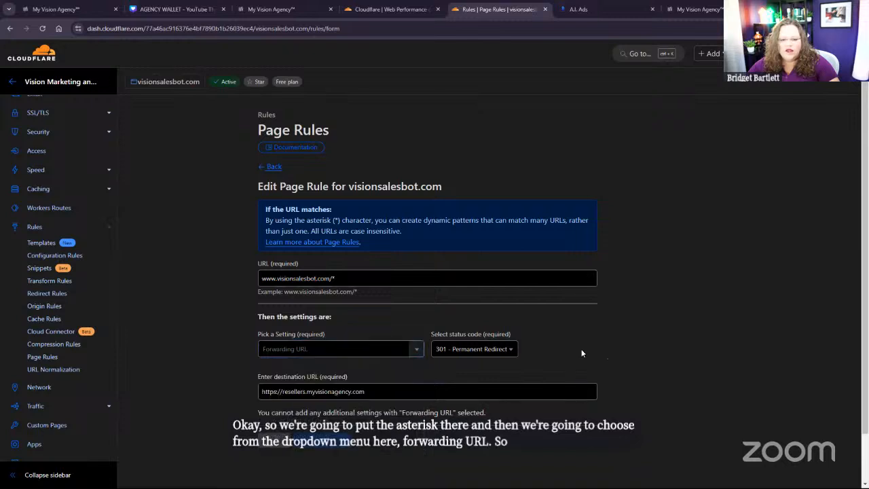
{"action": "left_click", "coordinate": [459, 351]}
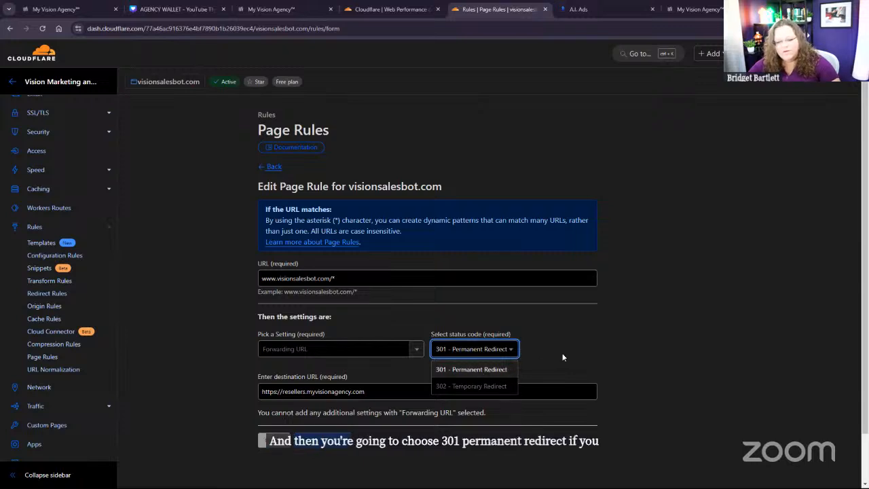
{"action": "left_click", "coordinate": [486, 350]}
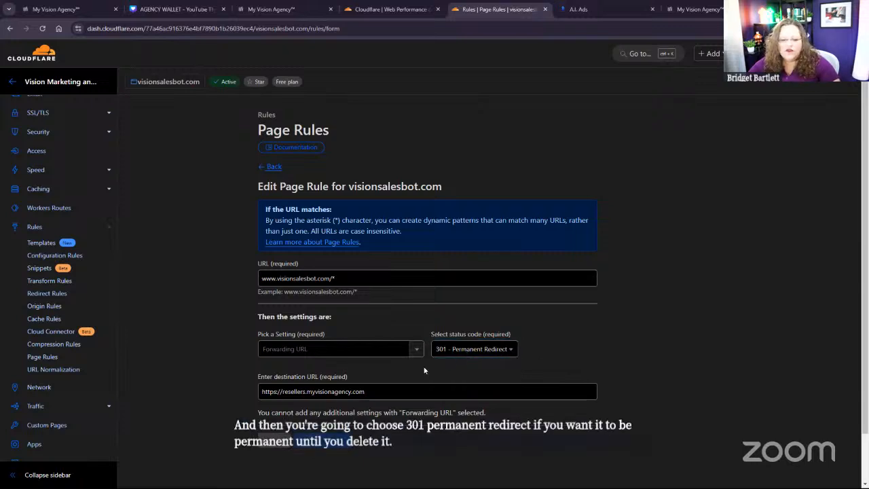
{"action": "left_click", "coordinate": [374, 392]}
{"action": "left_click_drag", "start_coordinate": [374, 392], "coordinate": [249, 396]}
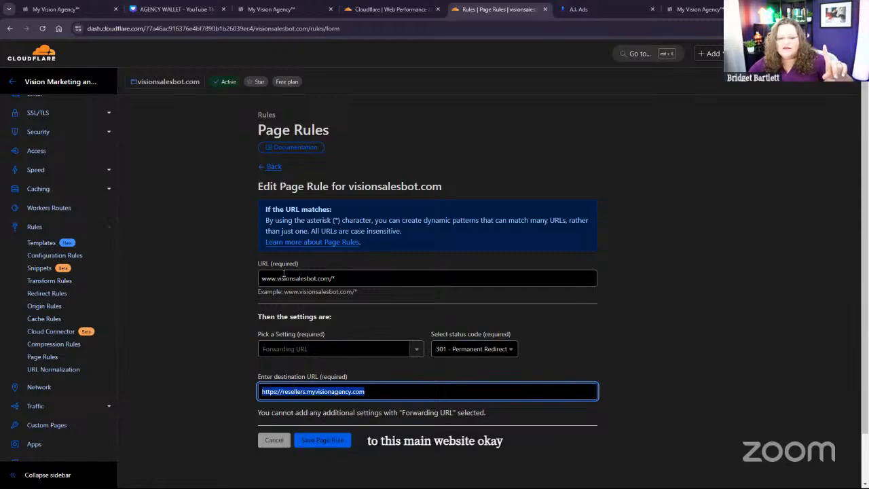
{"action": "left_click", "coordinate": [277, 169]}
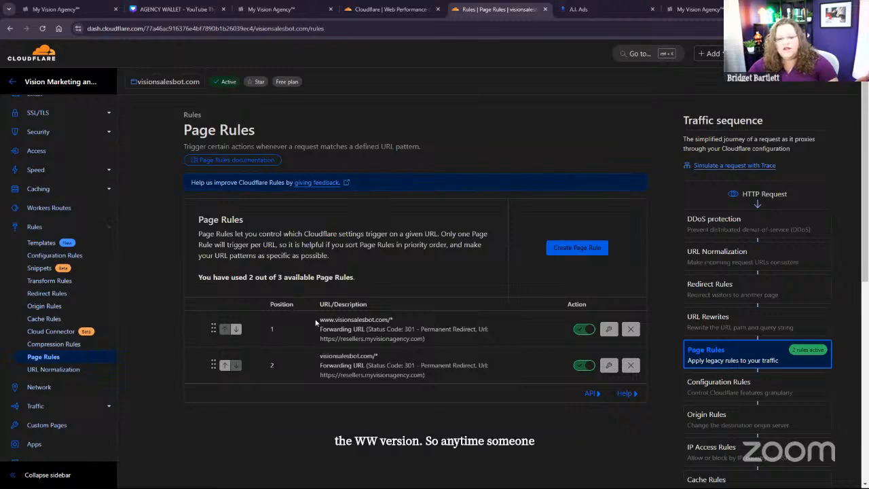
Step: Compare the URL patterns of both page rules, and open the visionsalesbot.com/* rule to examine its URL and destination URL
{"action": "left_click_drag", "start_coordinate": [320, 319], "coordinate": [388, 317]}
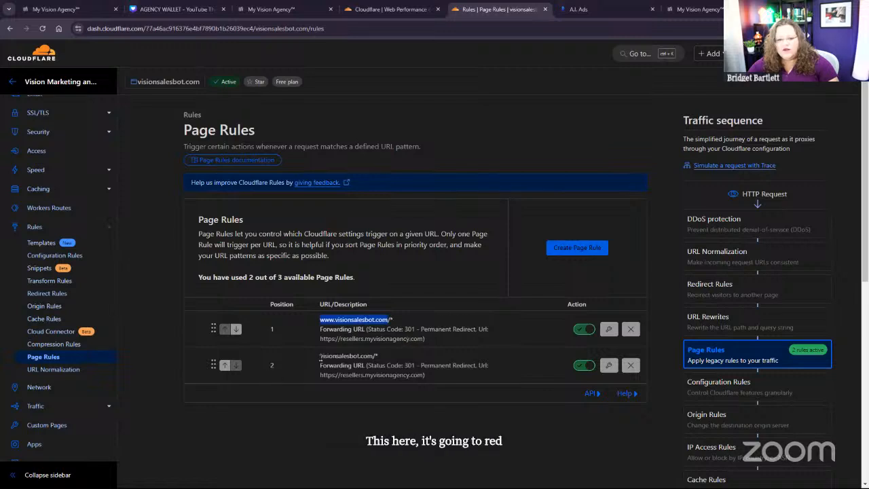
{"action": "left_click_drag", "start_coordinate": [320, 355], "coordinate": [353, 365]}
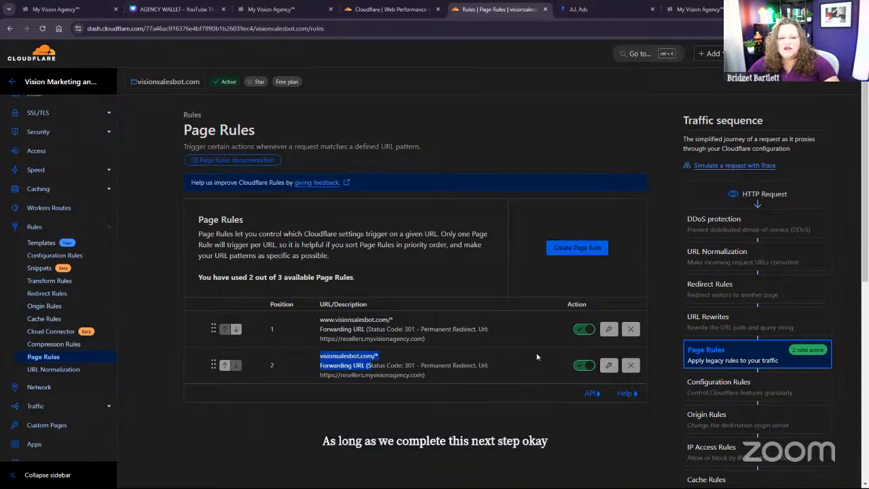
{"action": "left_click", "coordinate": [610, 367]}
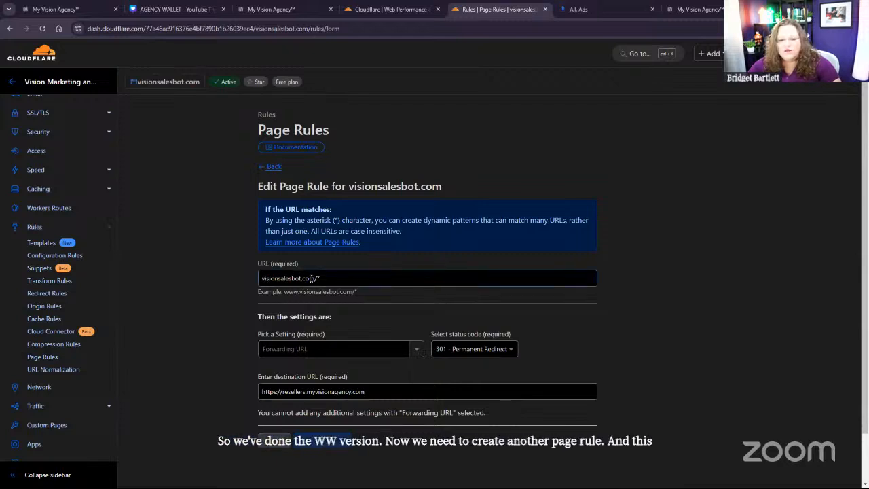
{"action": "left_click_drag", "start_coordinate": [314, 278], "coordinate": [258, 281]}
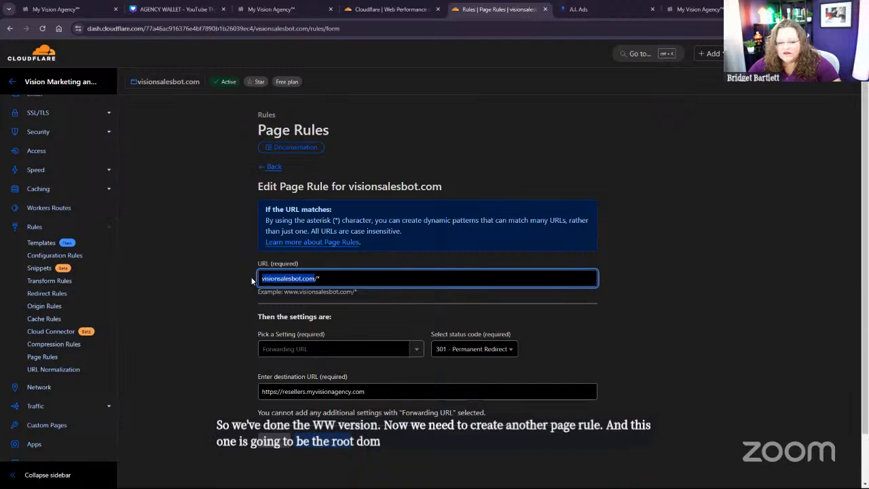
{"action": "left_click", "coordinate": [329, 278]}
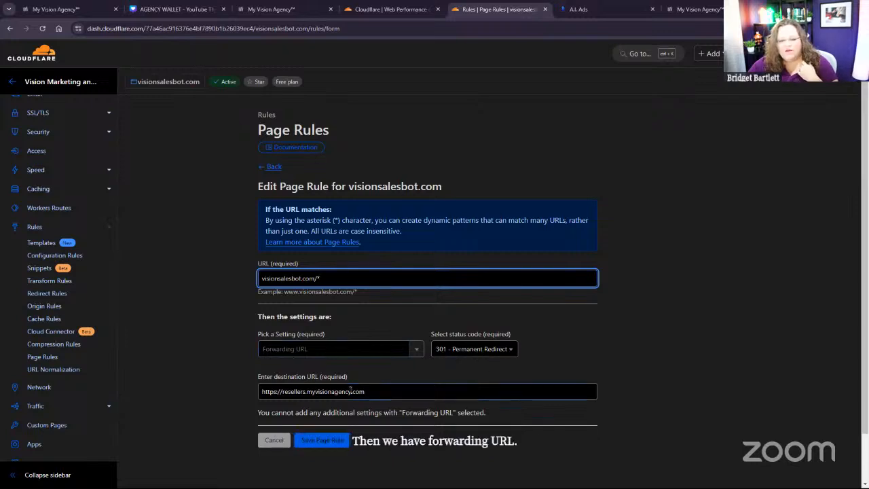
{"action": "left_click_drag", "start_coordinate": [367, 391], "coordinate": [219, 397]}
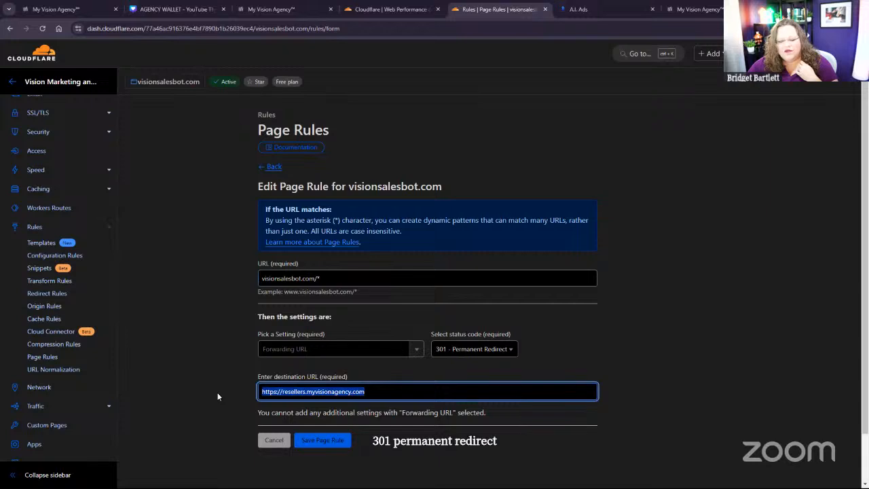